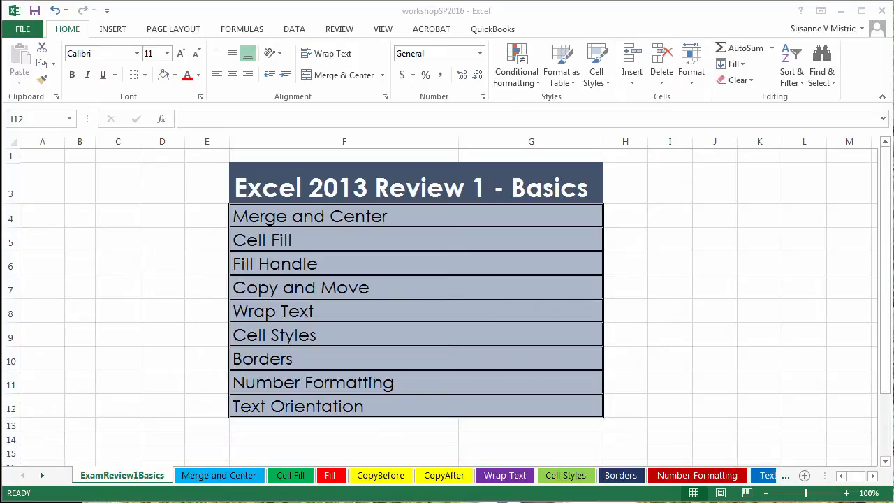
- On the Merge and Center sheet, merge and center the vacation title across cells A1:D1
click(212, 476)
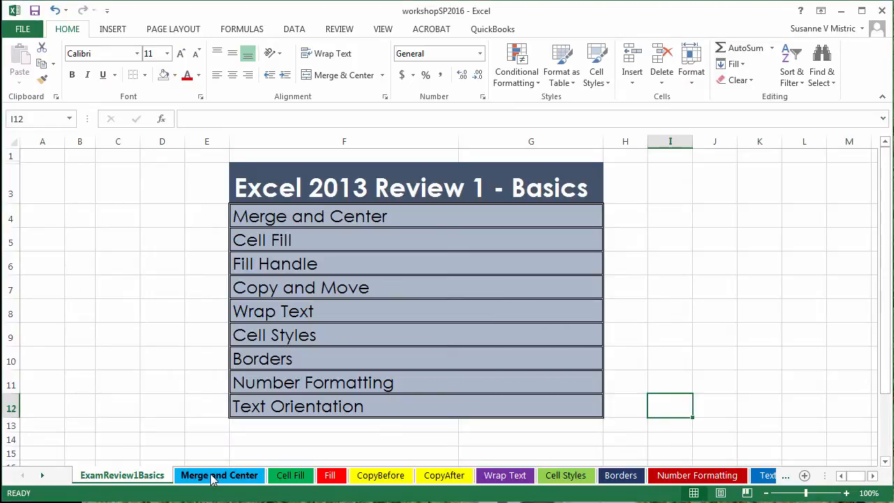
click(212, 475)
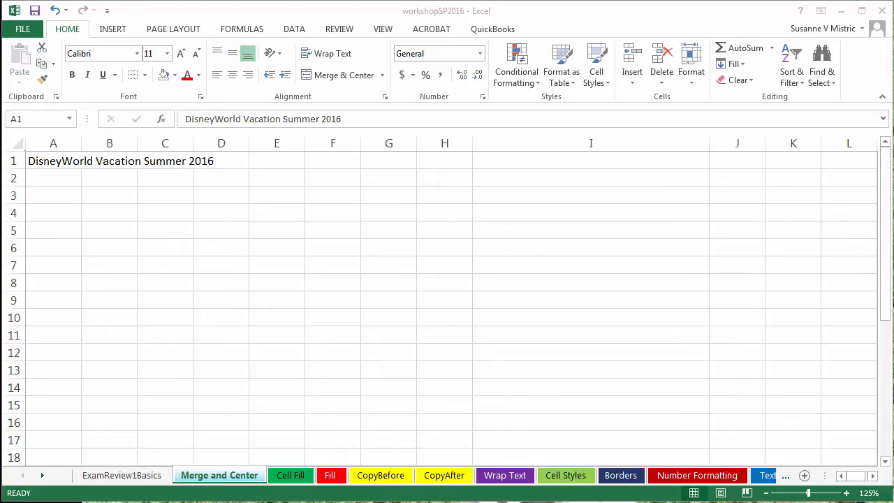
click(44, 161)
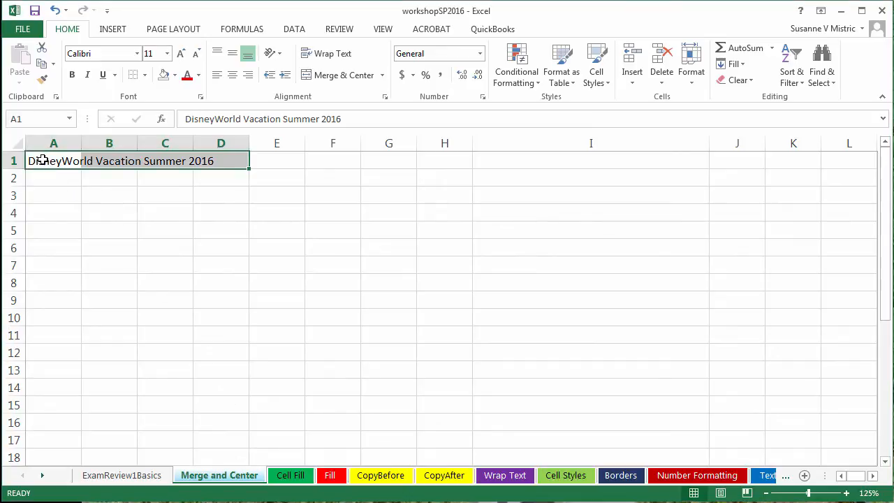
click(41, 160)
drag(42, 160, 216, 160)
click(339, 77)
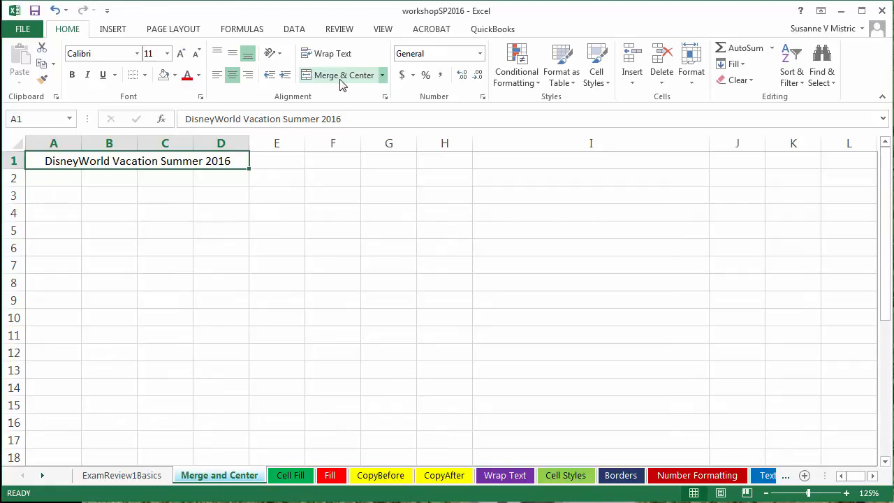
- On the Cell Fill sheet, give the merged title cell A1 a light blue-gray theme fill color
click(290, 476)
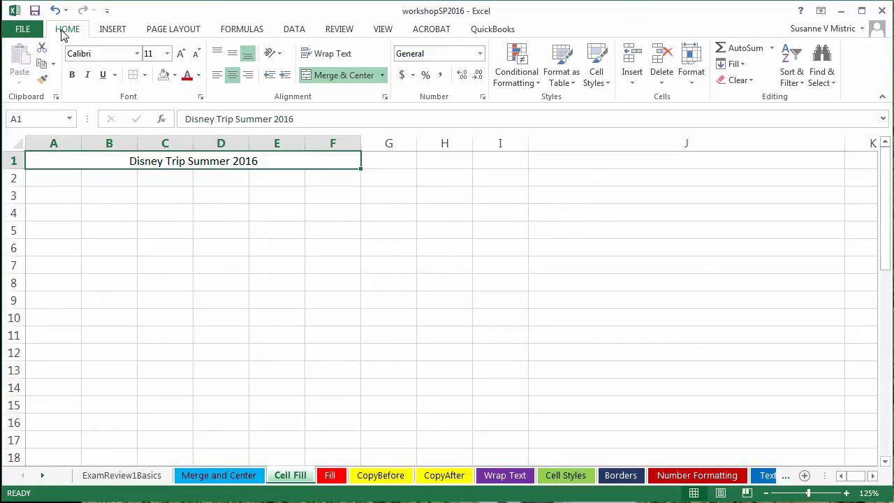
click(175, 76)
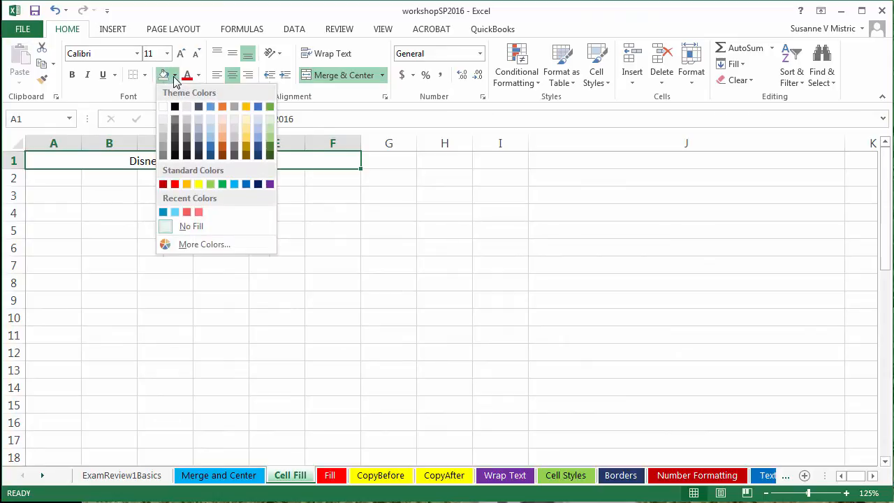
click(201, 135)
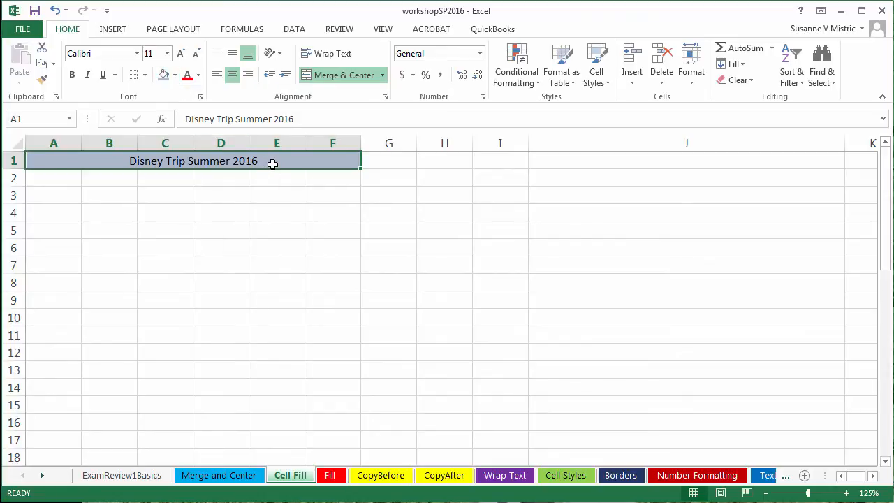
- On the Fill sheet, fill the Universal entries in columns G and H down to row 18
click(329, 475)
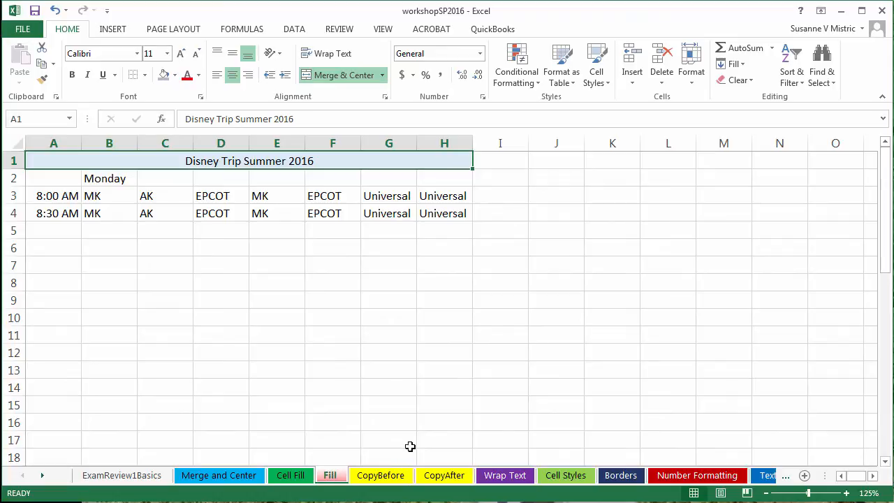
click(454, 196)
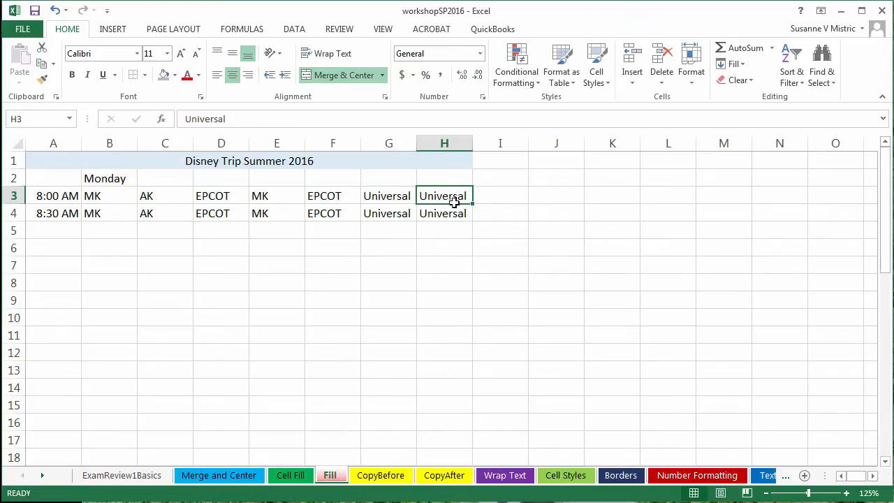
drag(472, 204, 453, 211)
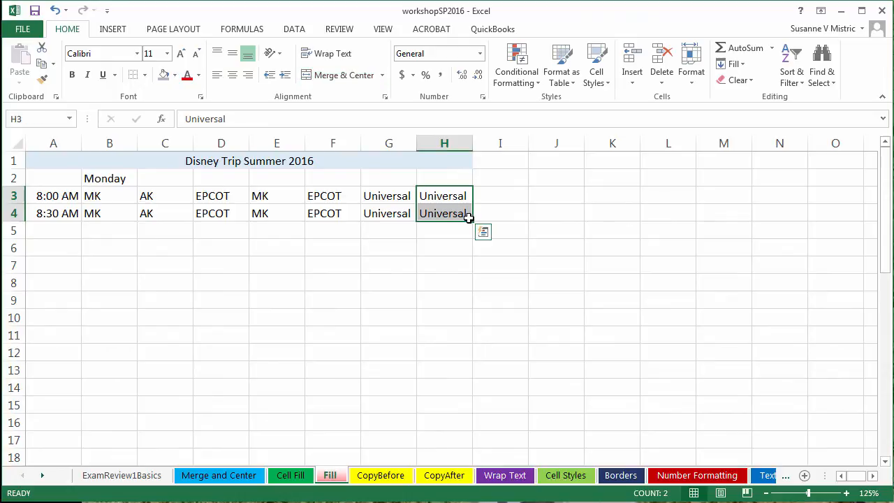
drag(472, 220, 461, 463)
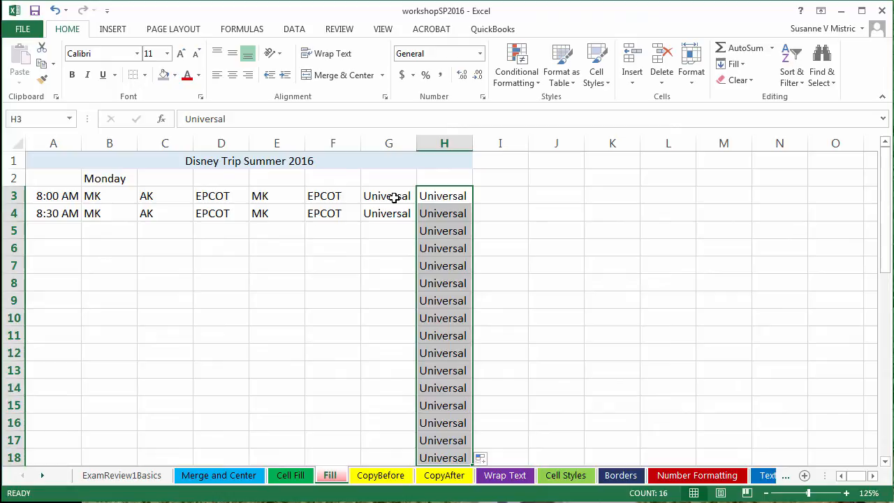
drag(395, 198, 399, 455)
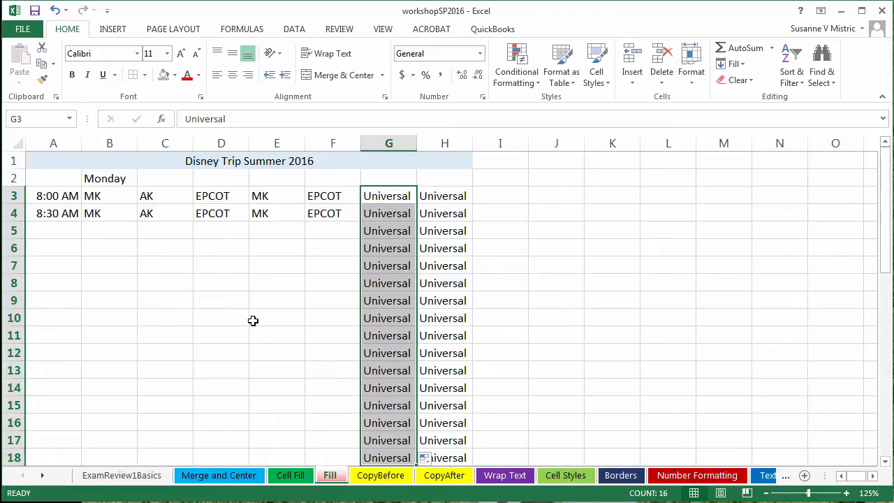
- Extend the Monday header across row 2 through Sunday in H2, and continue the half-hour times in column A down to 3:30 PM in row 18
click(122, 180)
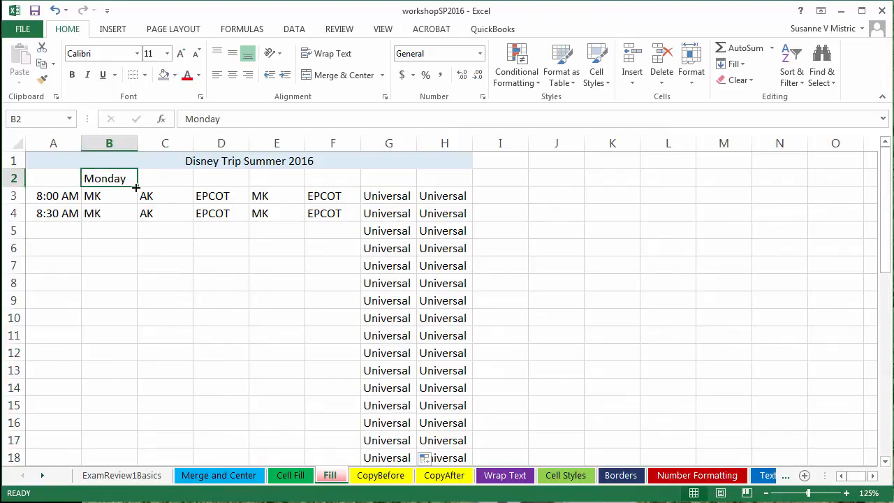
drag(136, 186, 453, 189)
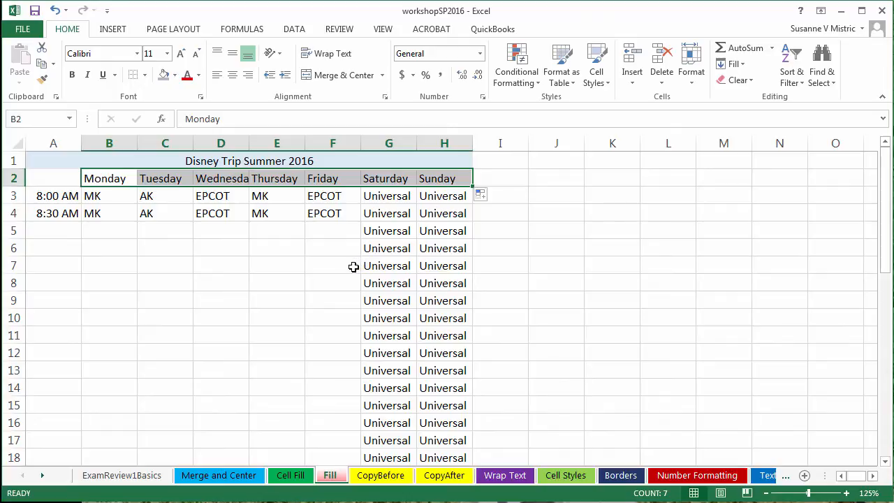
click(61, 197)
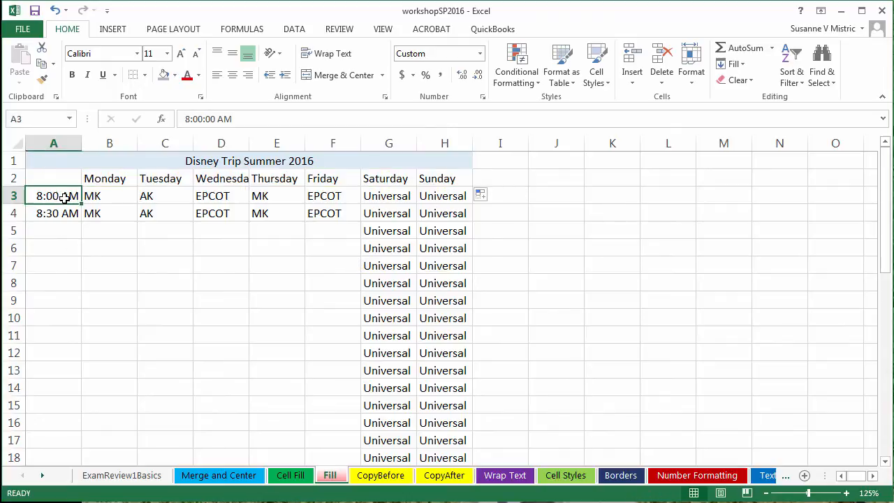
click(71, 234)
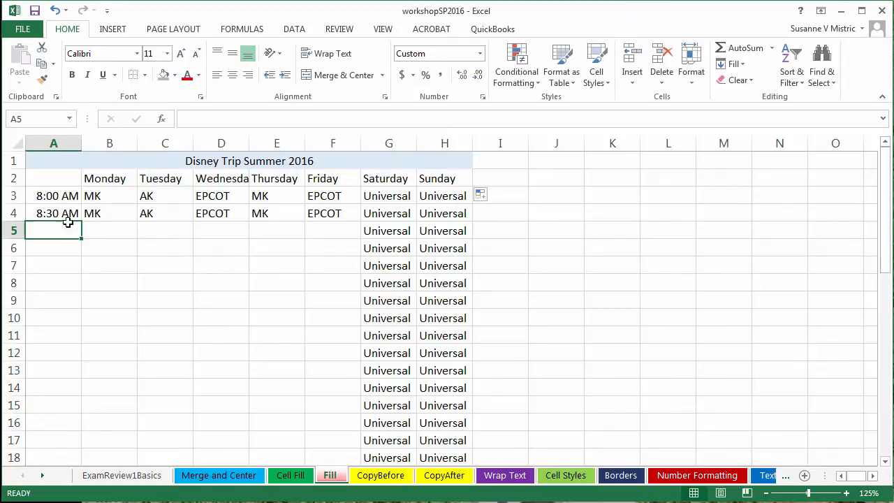
drag(46, 195, 49, 208)
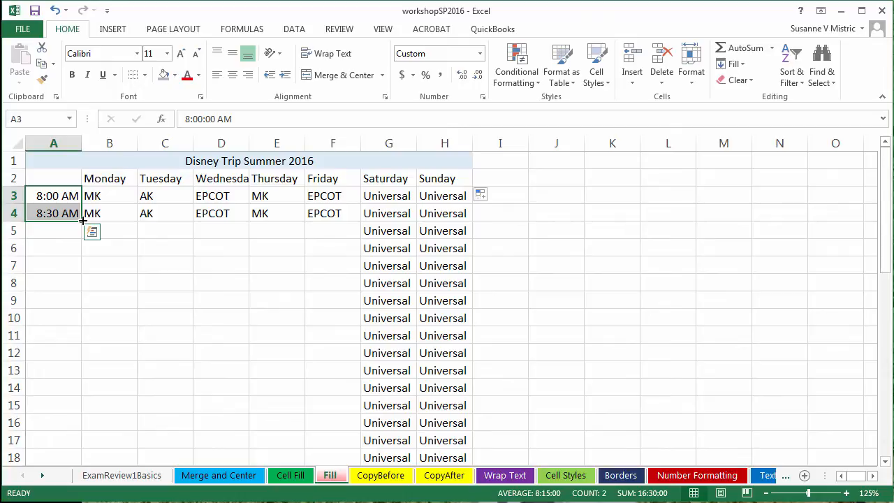
drag(82, 220, 81, 249)
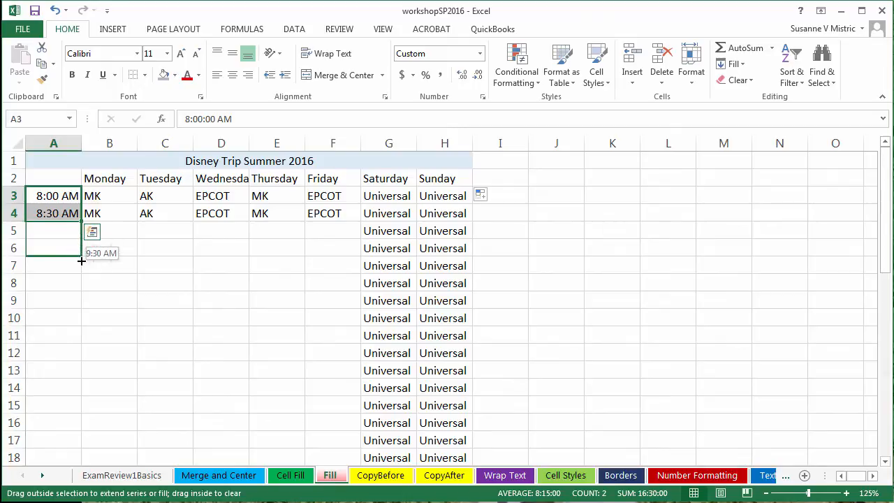
drag(81, 266, 76, 460)
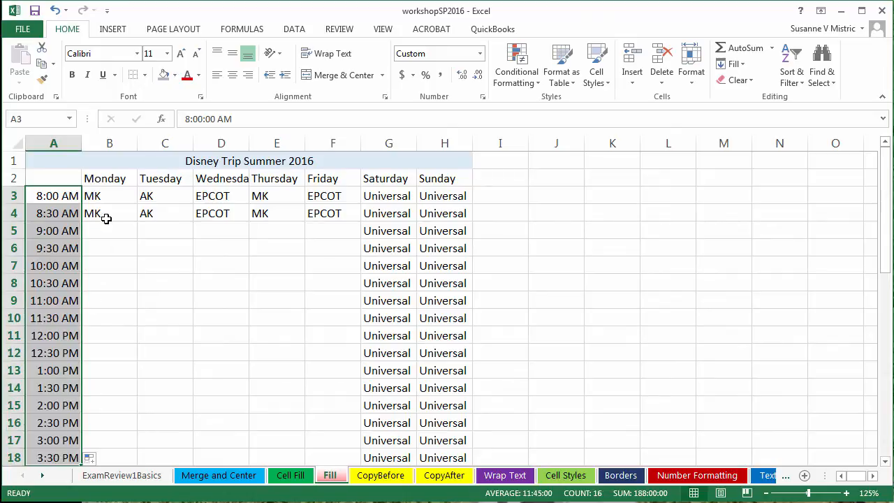
- Fill the Monday MK entries and the Tuesday AK entries down to row 18
click(118, 194)
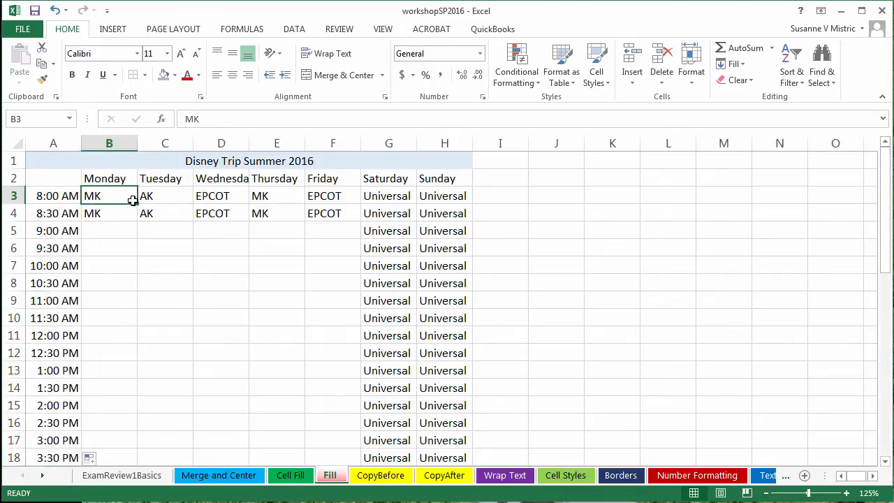
drag(137, 201, 136, 219)
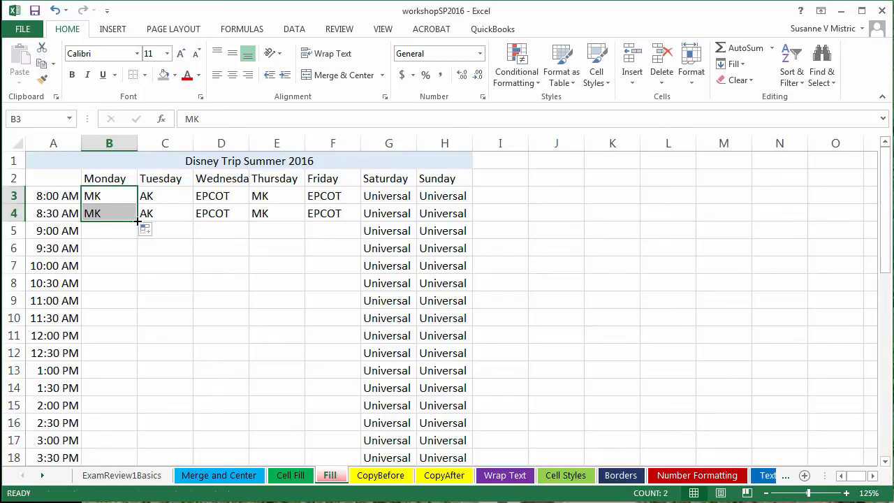
double_click(137, 221)
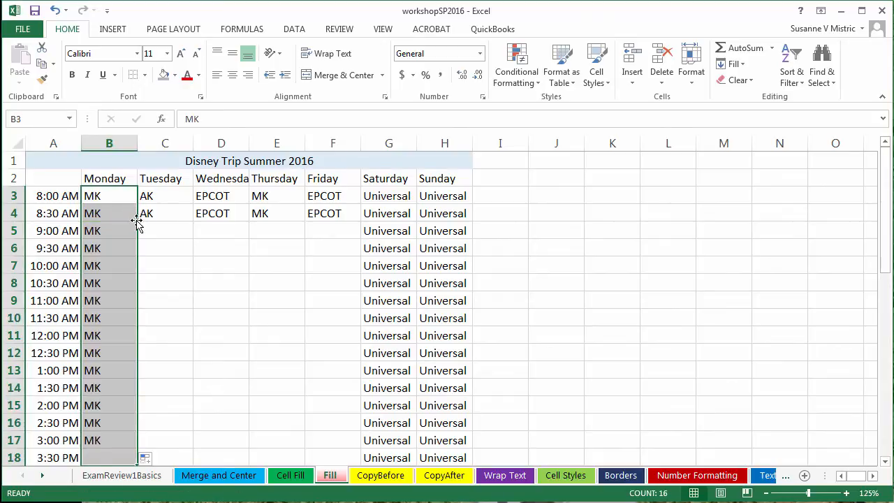
click(163, 194)
drag(164, 202, 162, 209)
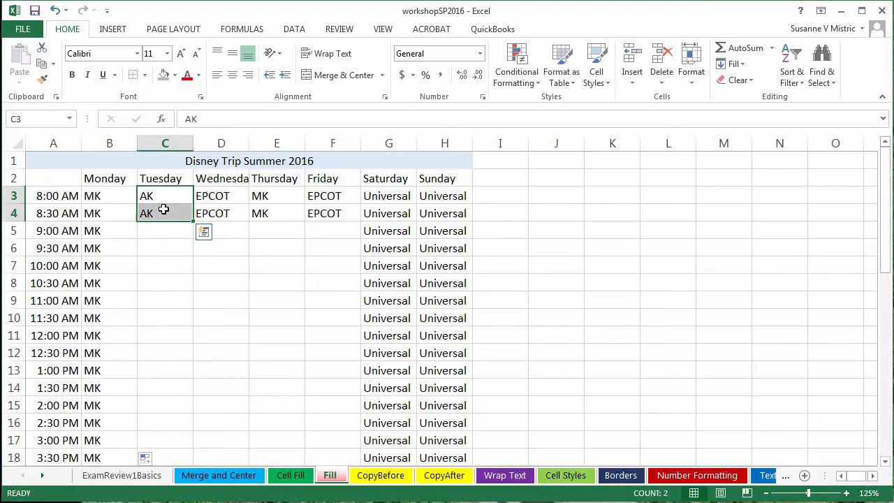
double_click(193, 220)
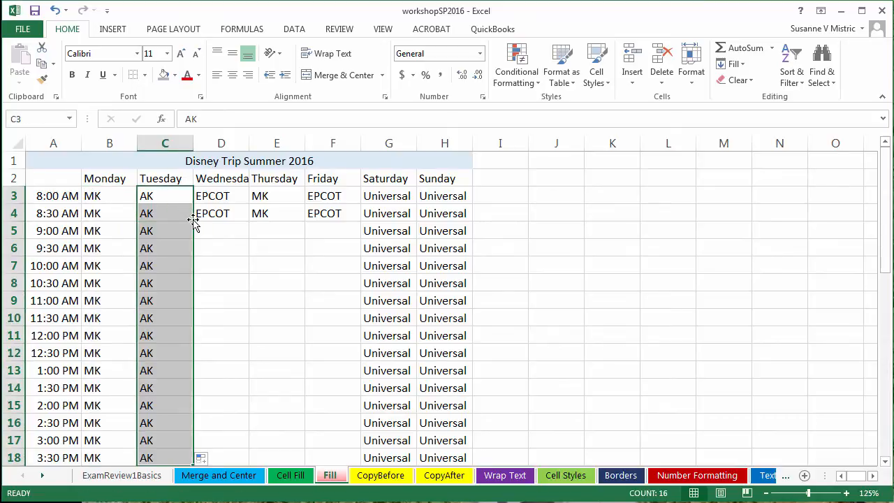
- Fill the Wednesday EPCOT, Thursday MK and Friday EPCOT entries down to row 18
click(212, 195)
drag(213, 196, 201, 211)
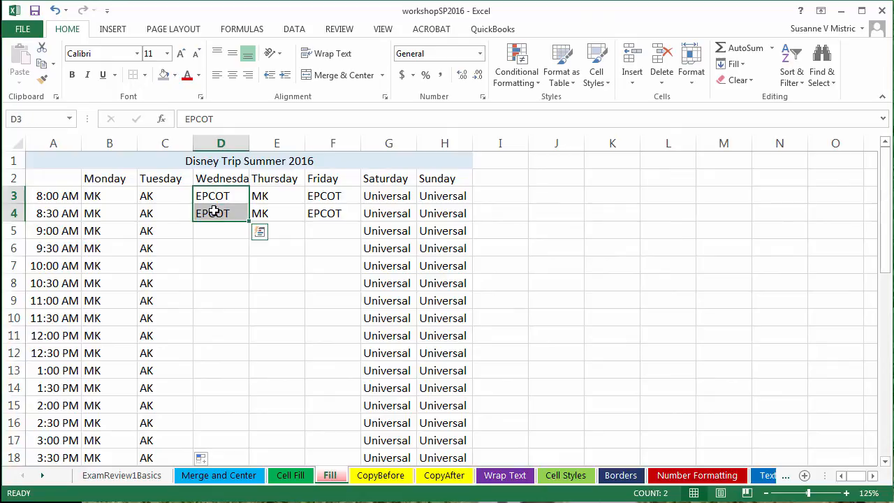
double_click(249, 221)
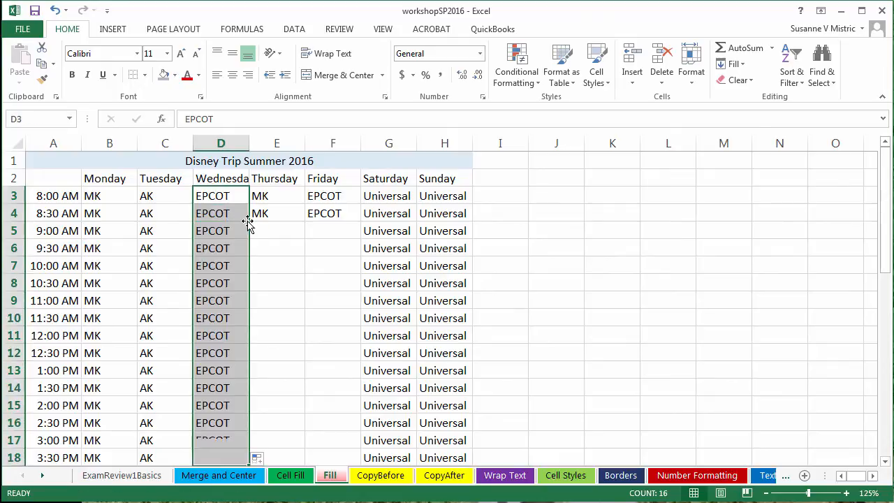
click(273, 196)
drag(273, 195, 269, 214)
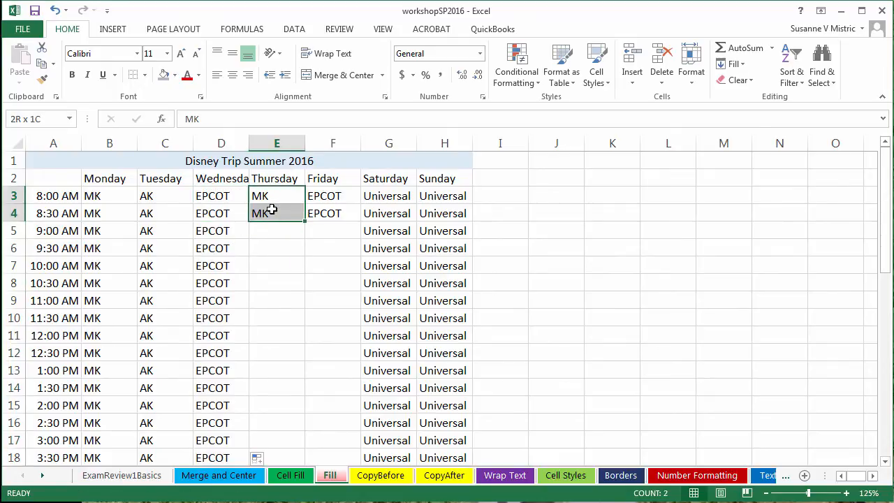
double_click(305, 221)
drag(321, 196, 343, 210)
double_click(358, 218)
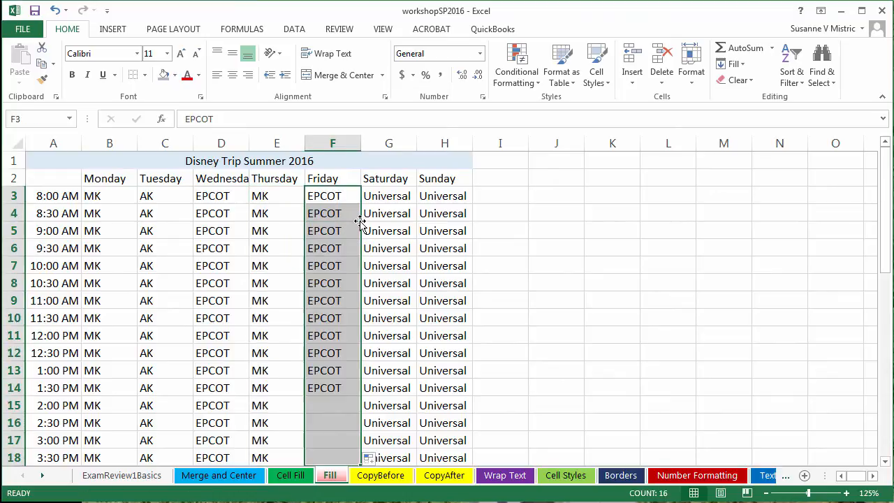
- Open the CopyBefore sheet
click(382, 476)
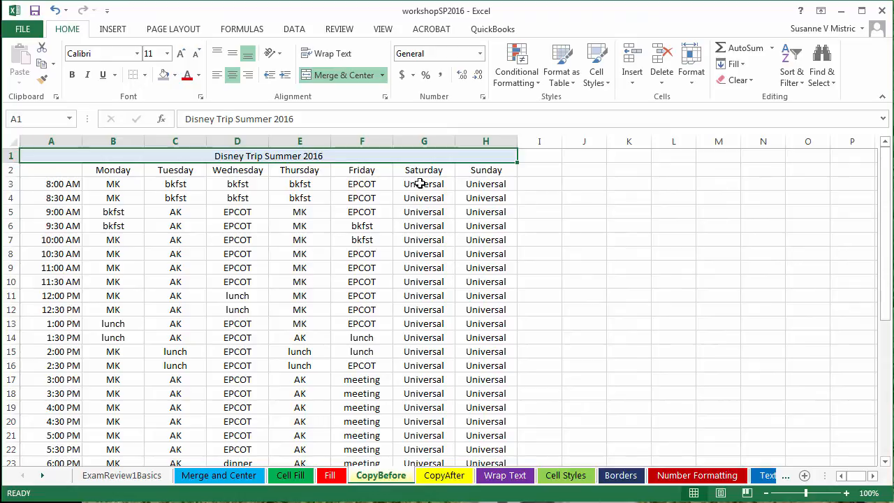
- Try moving the Saturday and Sunday block G2:H10 to K10:L18, and undo the move
drag(405, 171, 459, 282)
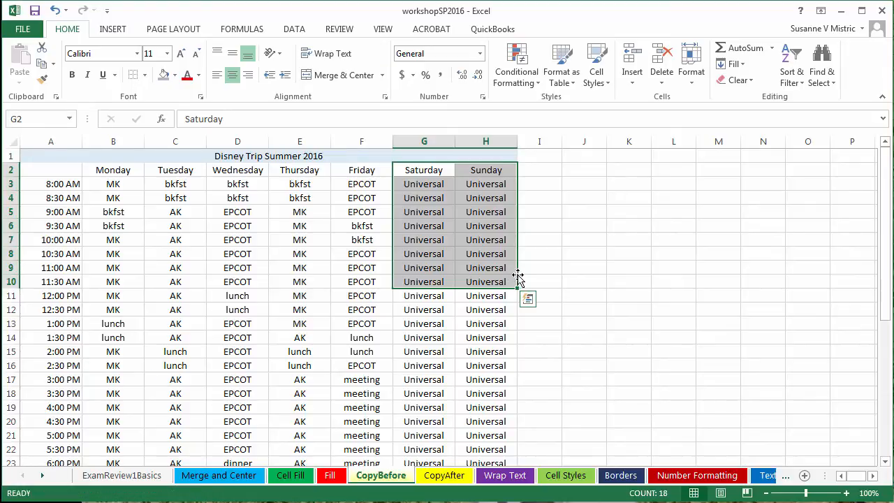
drag(517, 278, 673, 400)
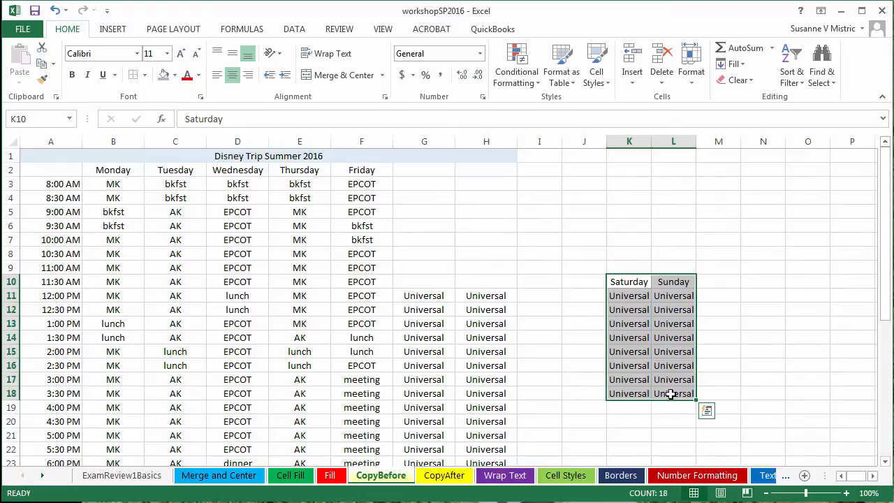
key(ctrl+z)
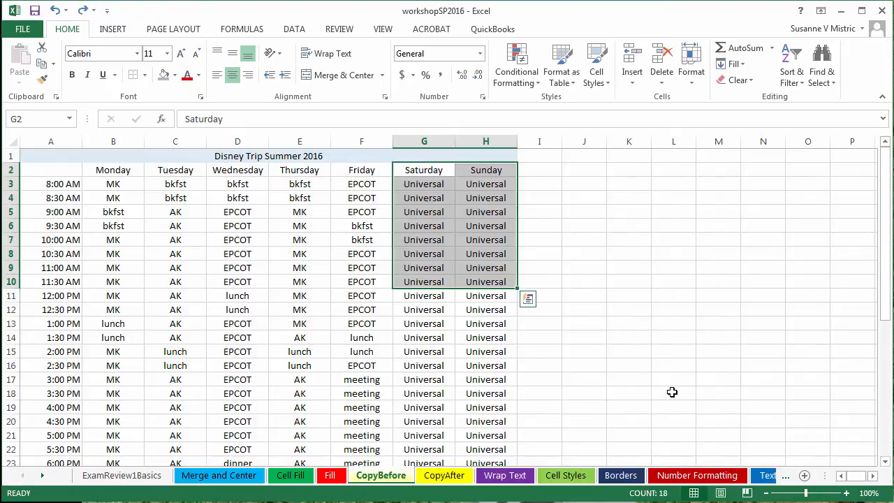
- Try copying the Saturday and Sunday block G2:H12 to J7, and undo the paste
click(408, 171)
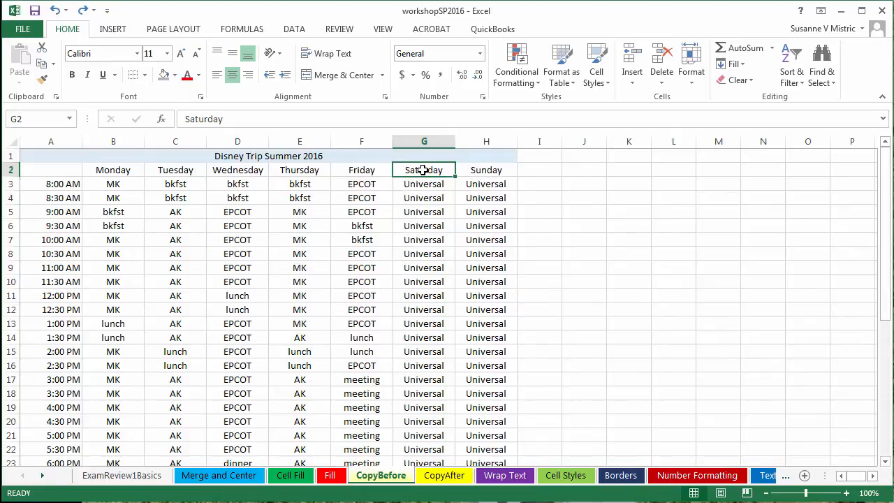
drag(425, 169, 466, 311)
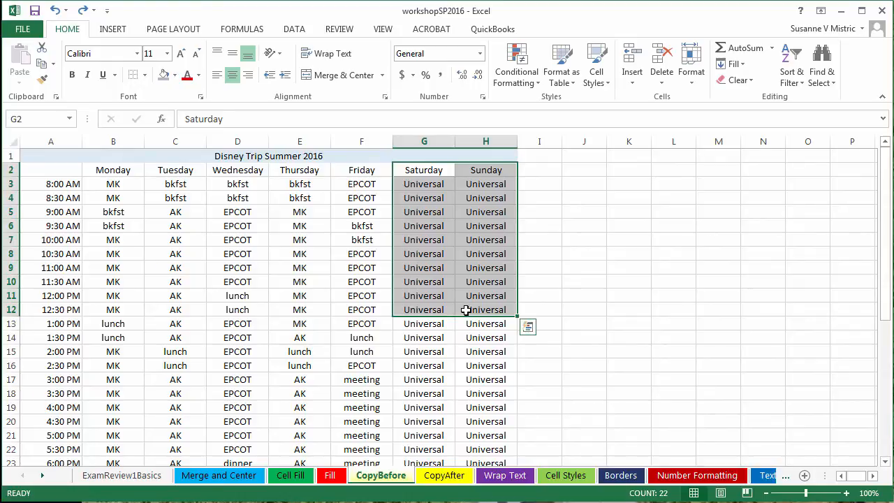
key(ctrl+c)
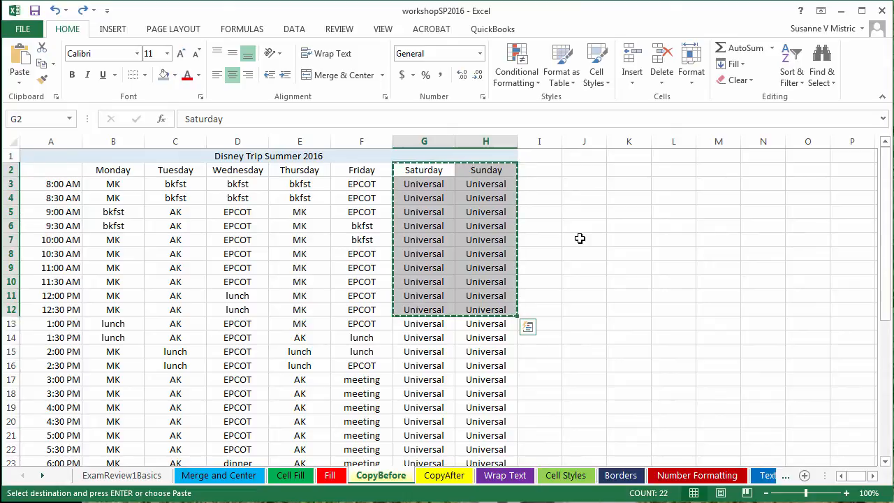
click(580, 238)
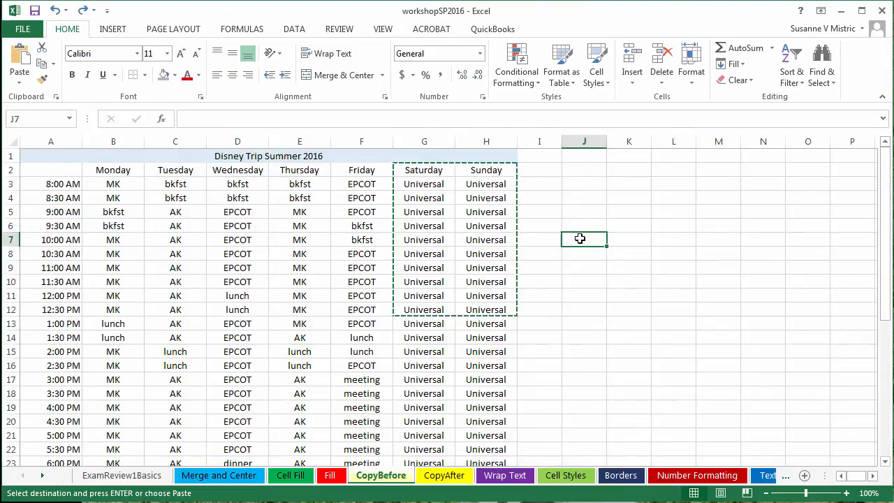
key(ctrl+v)
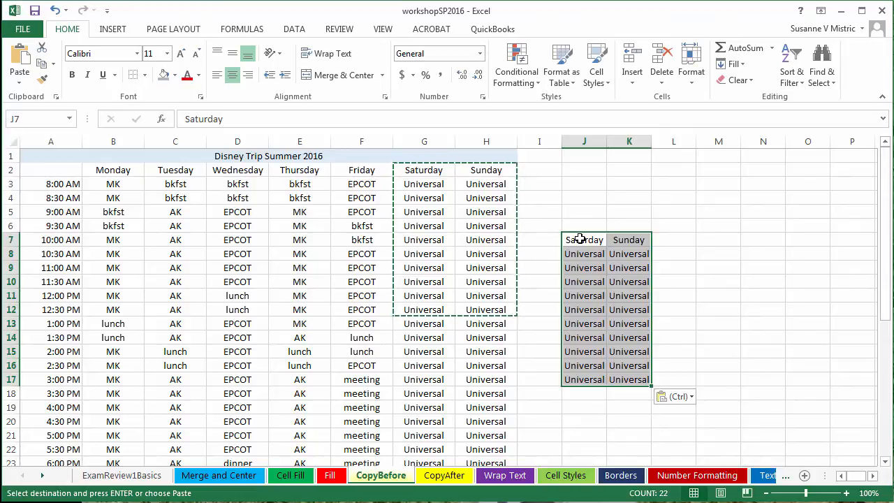
key(ctrl+z)
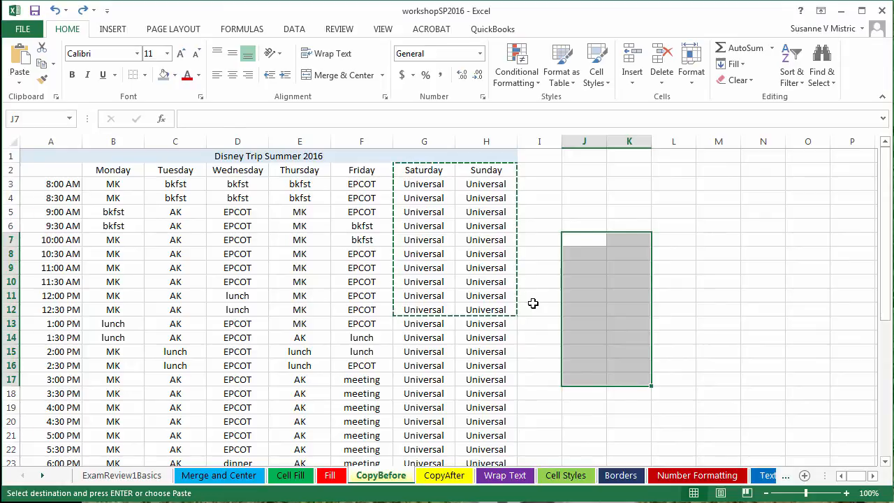
key(Escape)
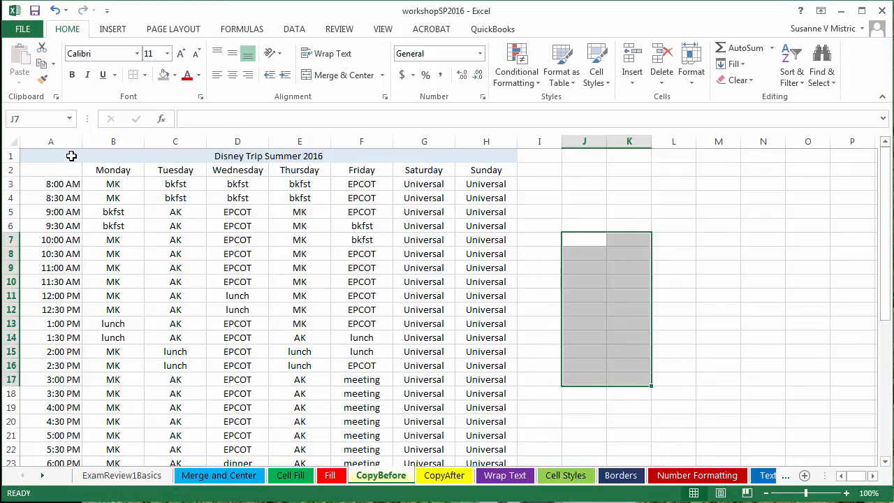
- Copy the schedule block A1:H14 from the CopyBefore sheet and paste it at A2 on the CopyAfter sheet
drag(54, 154, 48, 337)
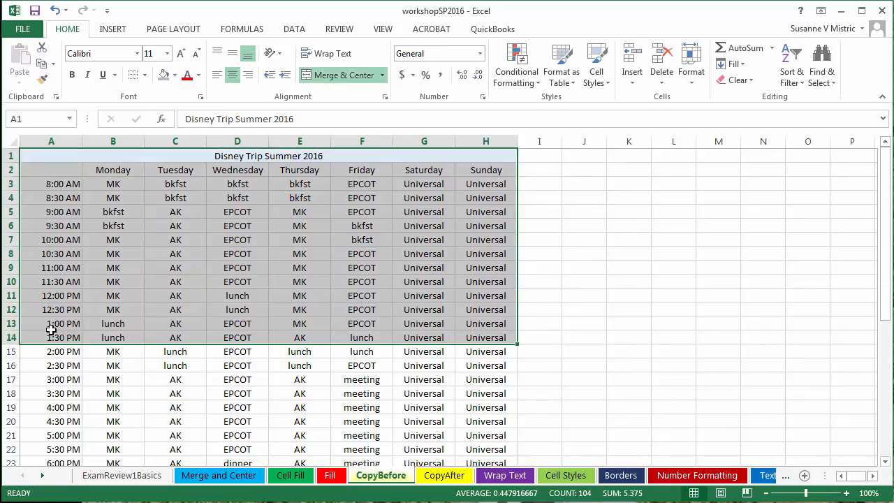
right_click(48, 338)
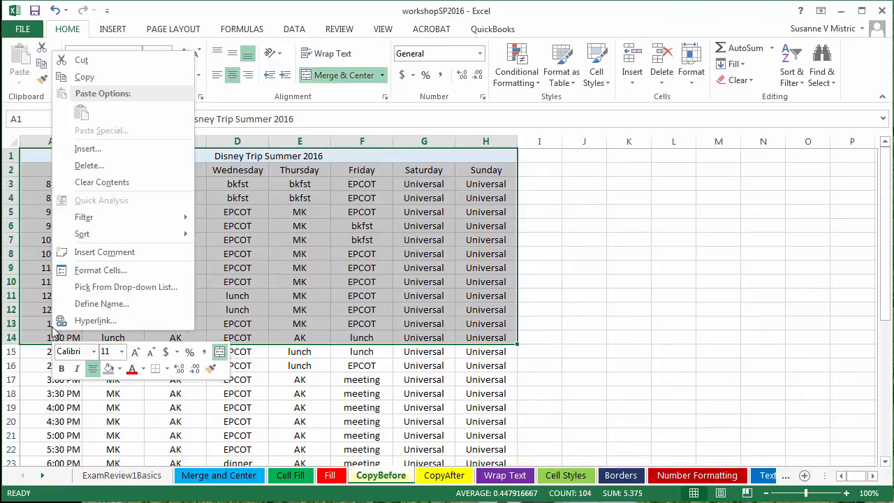
click(84, 78)
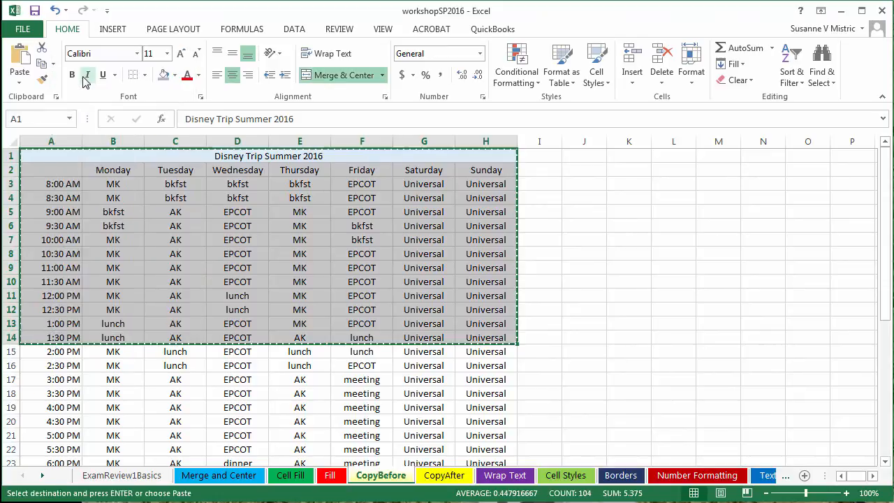
click(444, 479)
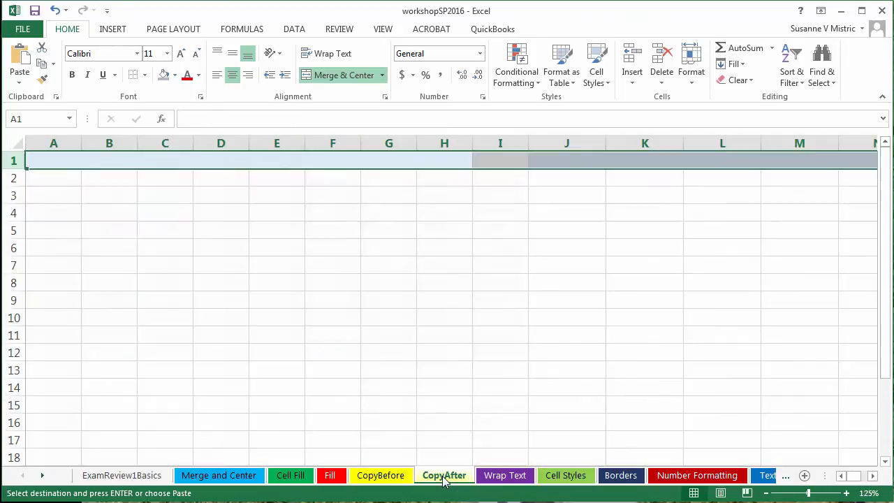
click(44, 178)
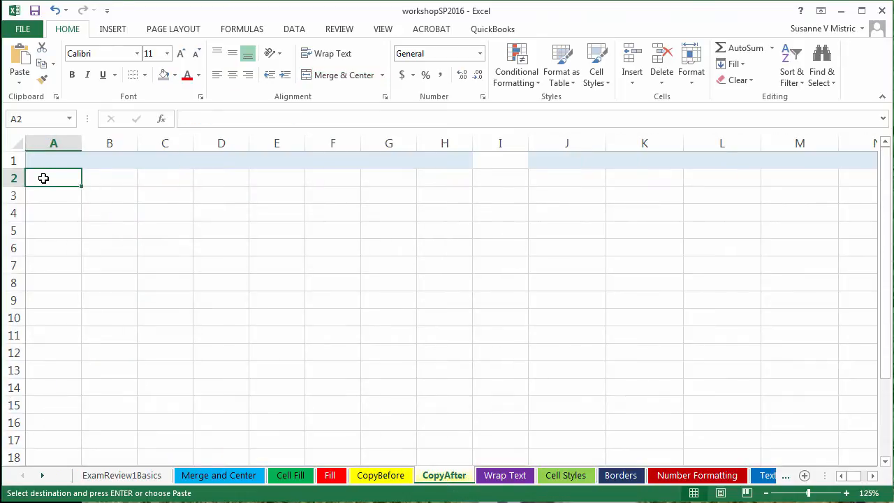
right_click(43, 178)
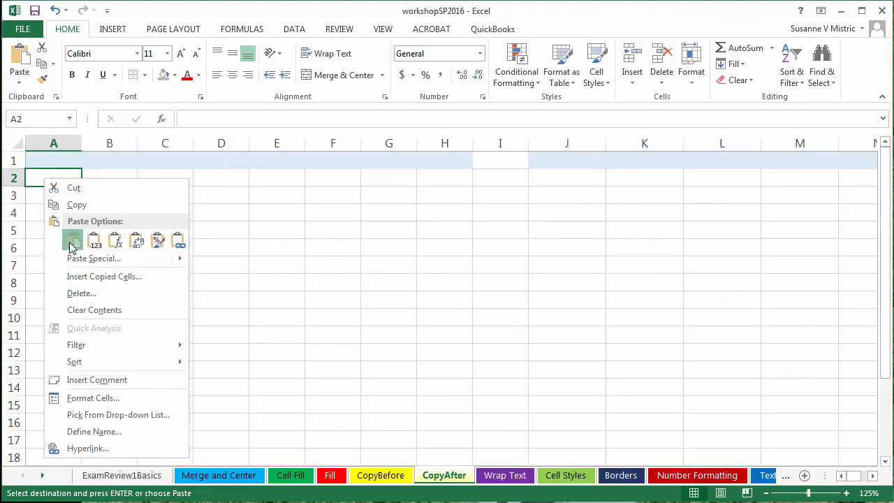
click(73, 241)
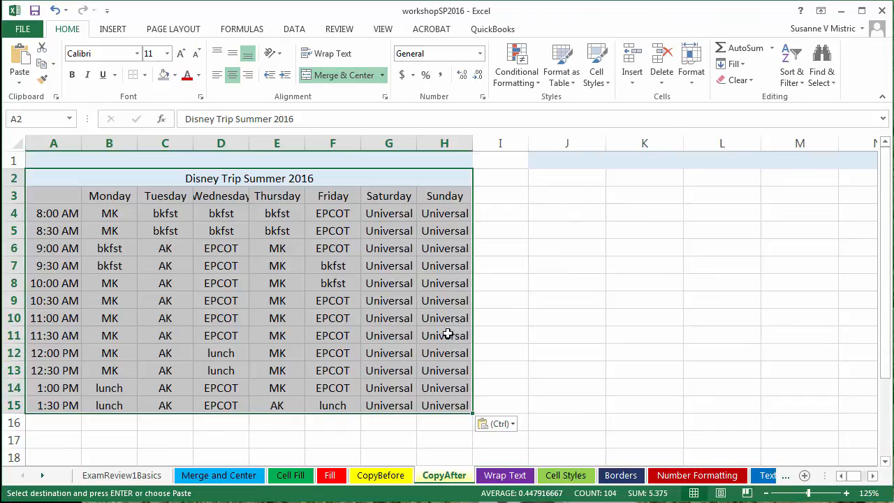
- Paste the copied schedule again at J2 on the CopyAfter sheet, keeping the source column widths
click(557, 180)
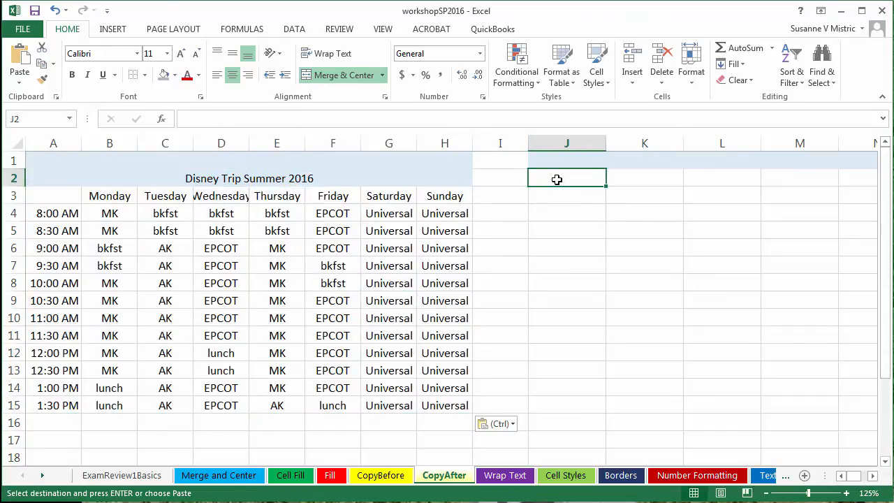
right_click(558, 181)
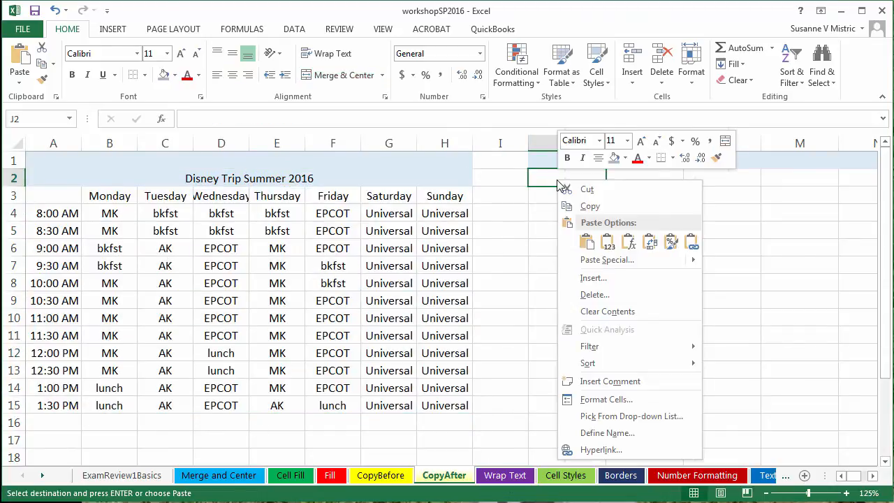
mouse_move(617, 264)
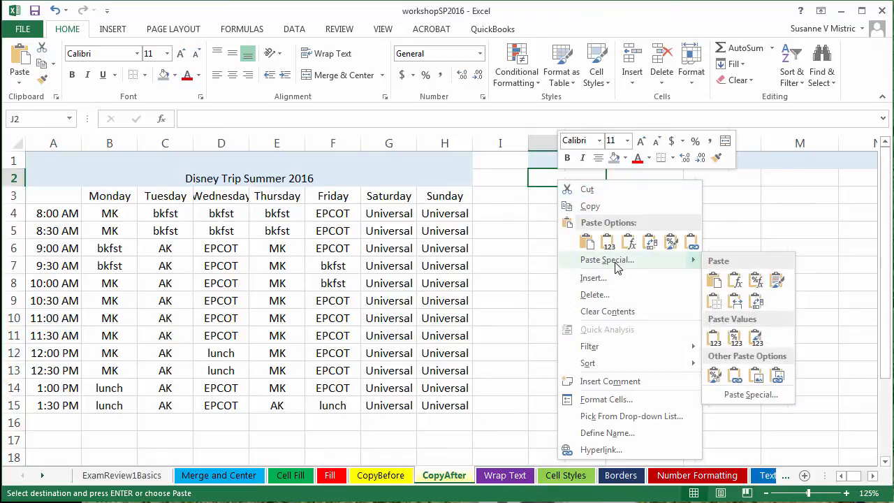
click(735, 306)
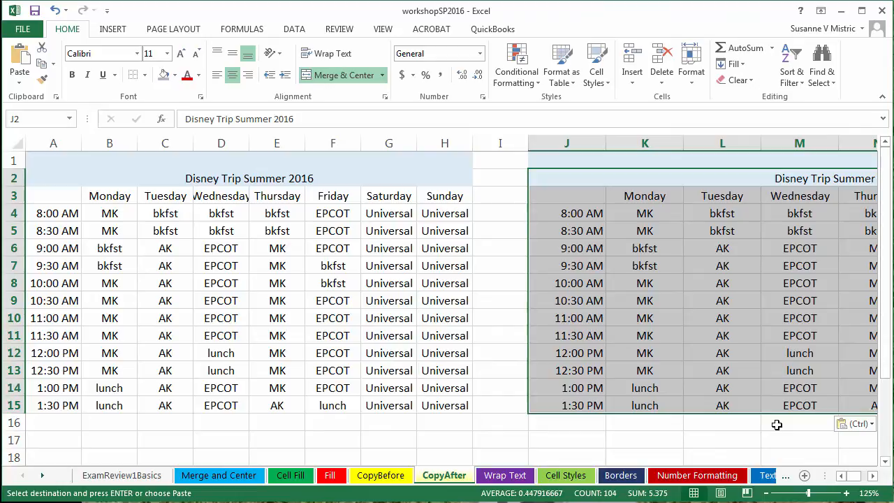
- Wrap the text of the ride names in A3:E41 on the Wrap Text sheet
click(505, 475)
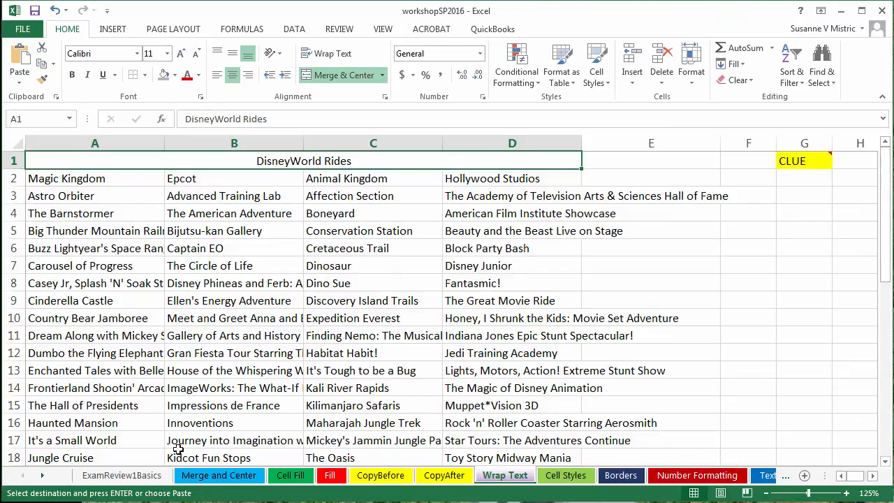
click(45, 199)
drag(45, 198, 581, 433)
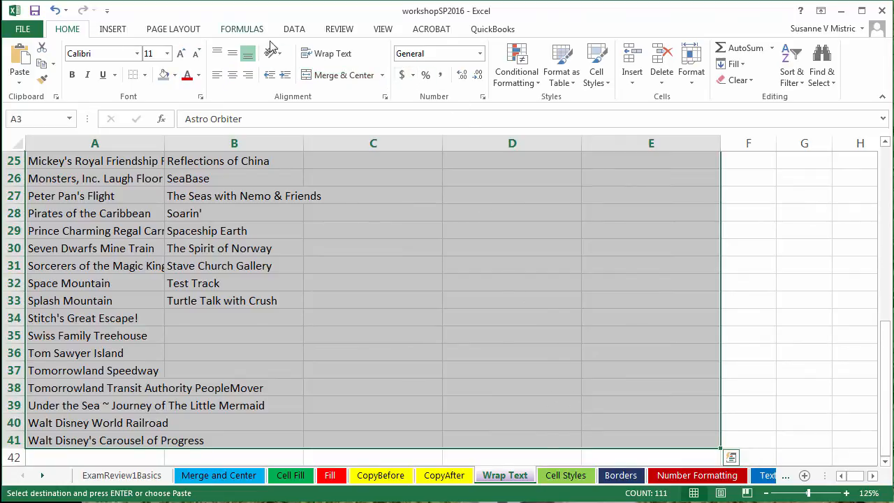
click(347, 56)
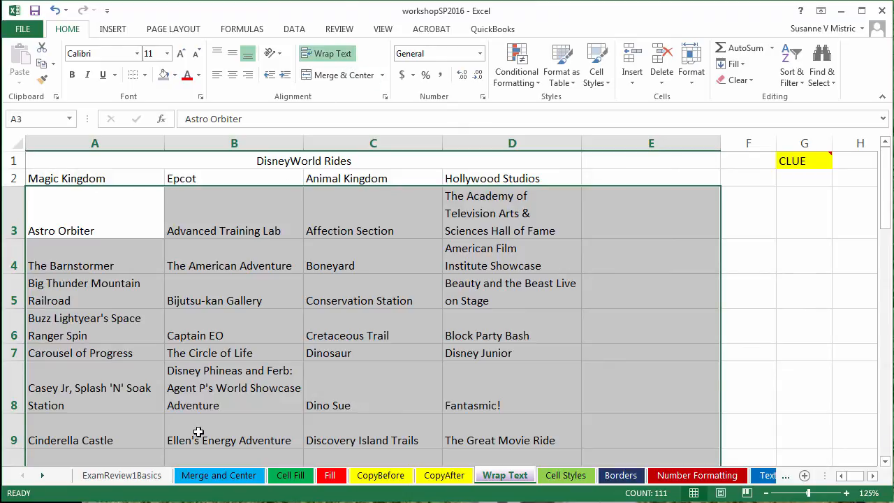
- Apply the Title cell style to the DisneyWorld Rides heading on the Cell Styles sheet
click(560, 476)
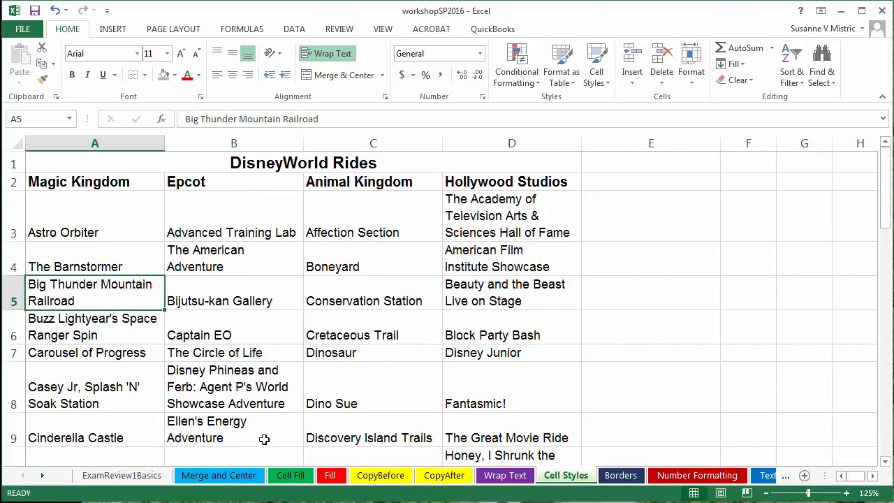
click(594, 353)
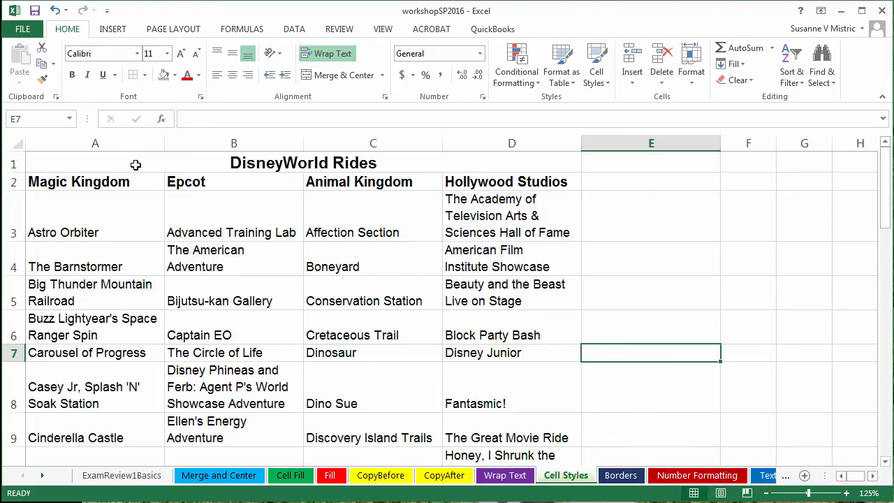
click(136, 164)
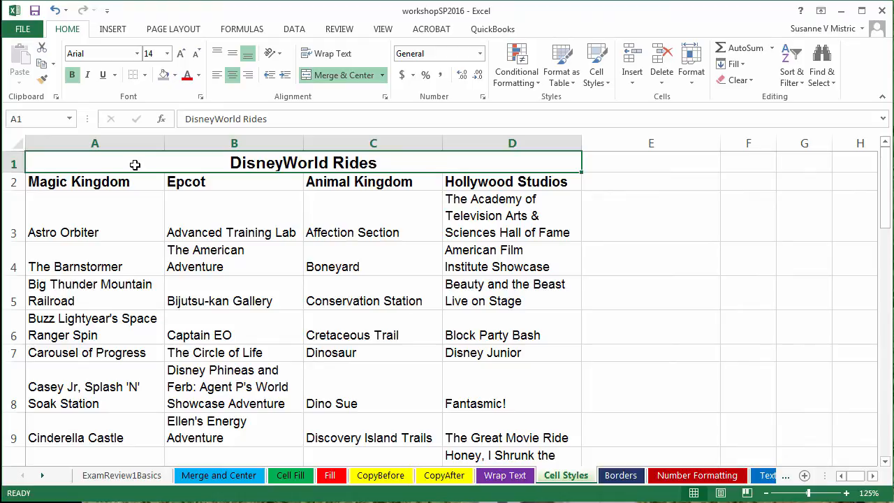
click(608, 86)
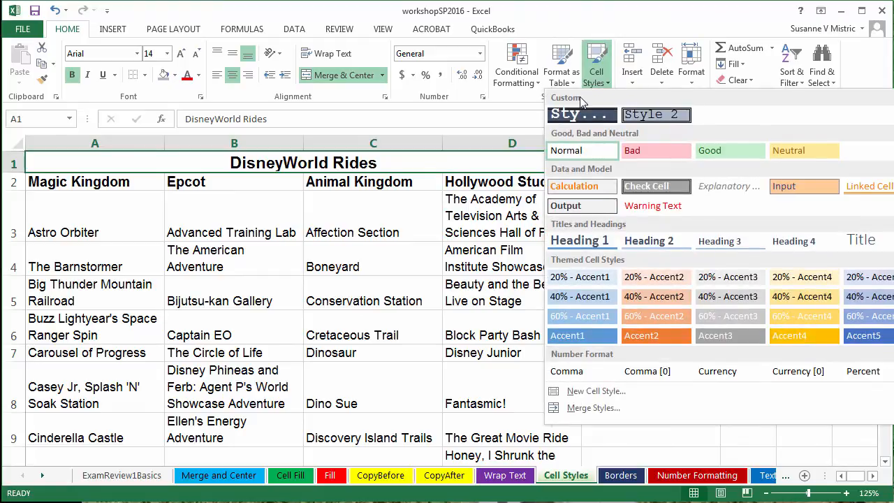
click(865, 246)
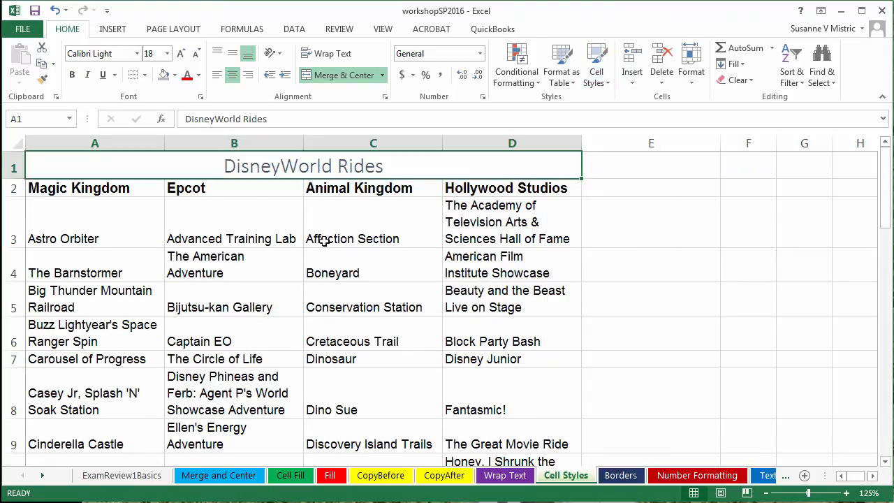
- Apply the Accent5 cell style to the park name headings in A2:D2
click(107, 186)
drag(155, 187, 476, 189)
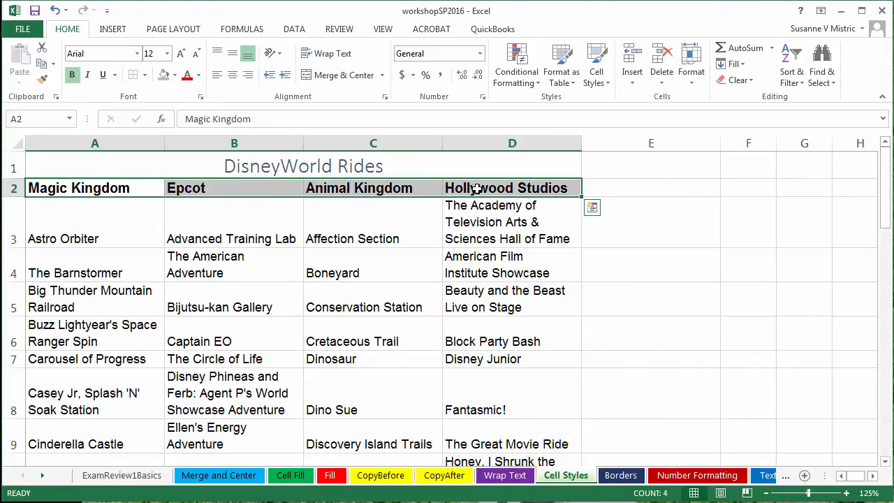
click(601, 73)
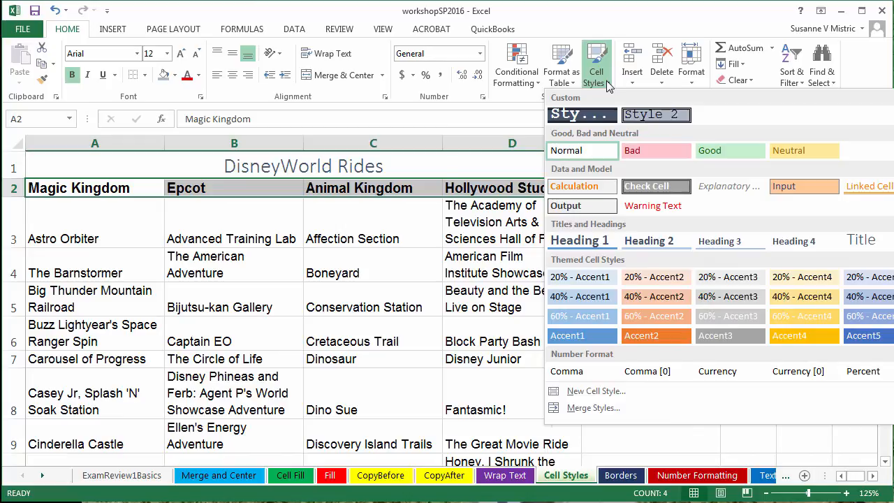
click(851, 341)
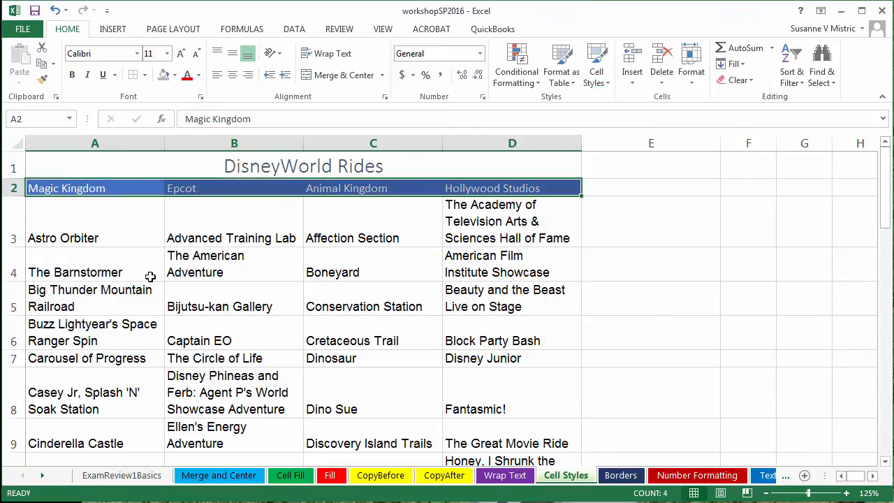
- Apply the 40% - Accent1 cell style to the ride names in A3:D41
drag(68, 223, 465, 415)
click(605, 83)
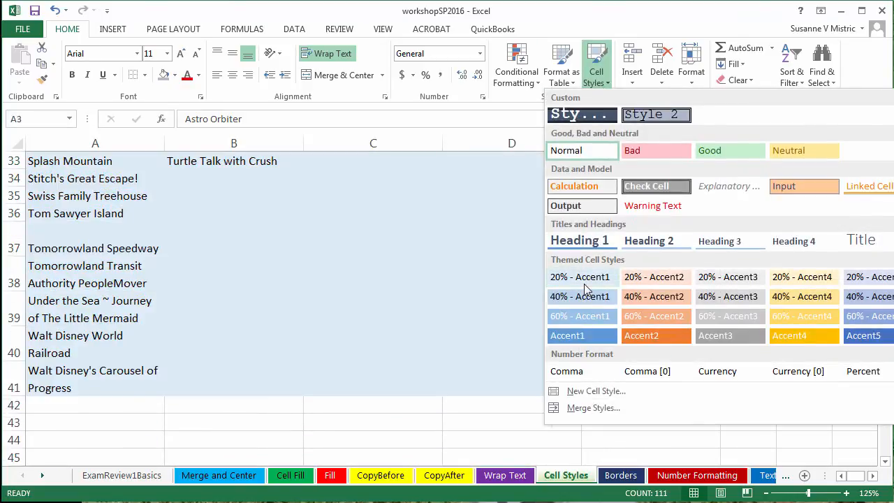
click(584, 299)
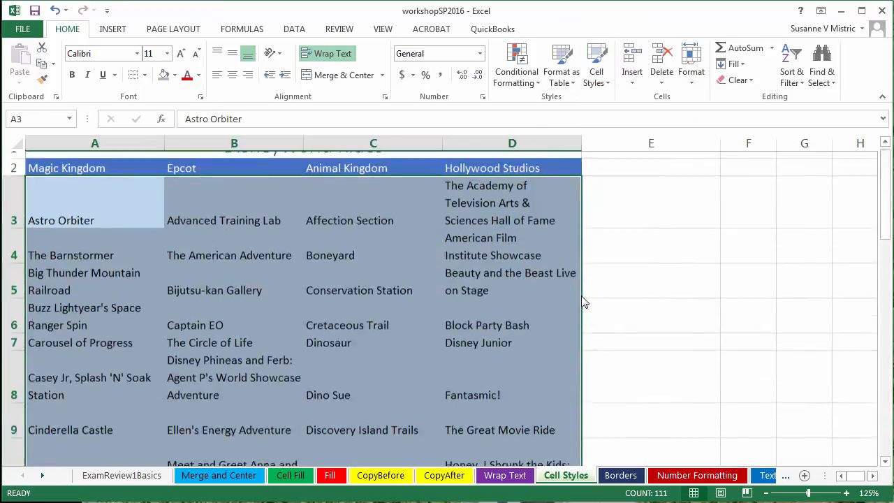
click(486, 297)
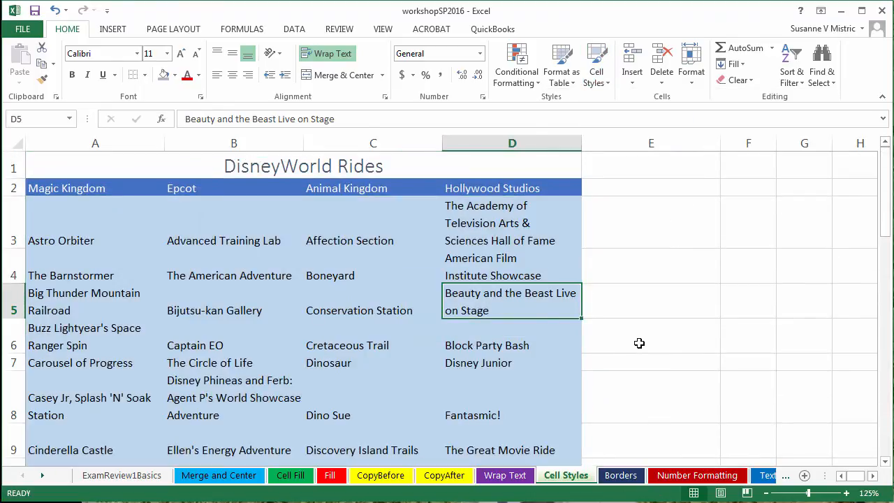
- Apply All Borders to the DisneyWorld Rides table in A1:D42 on the Borders sheet
click(609, 478)
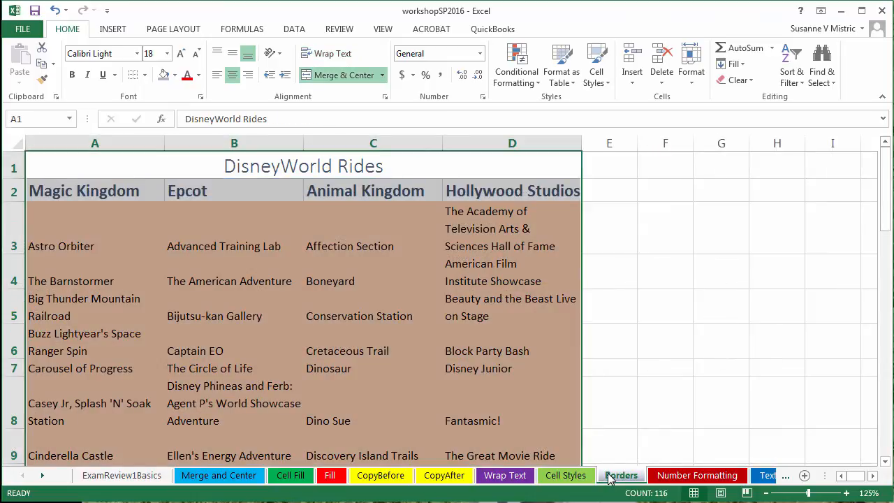
click(67, 166)
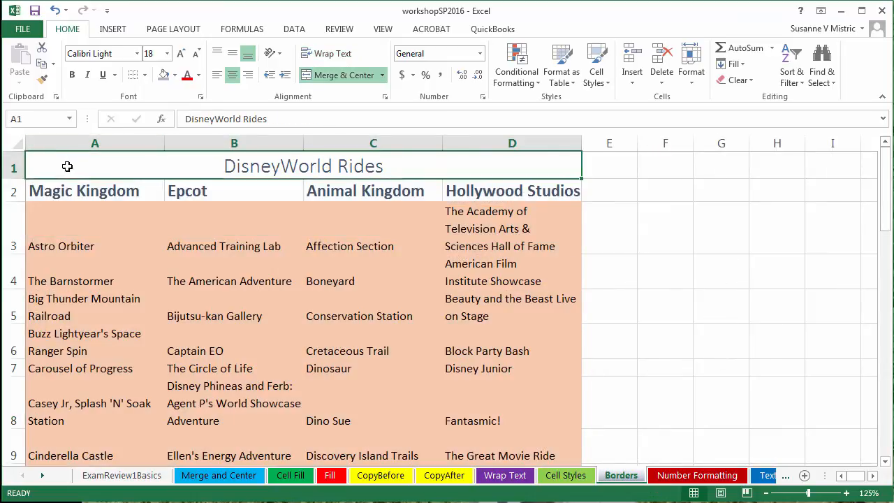
drag(68, 166, 84, 422)
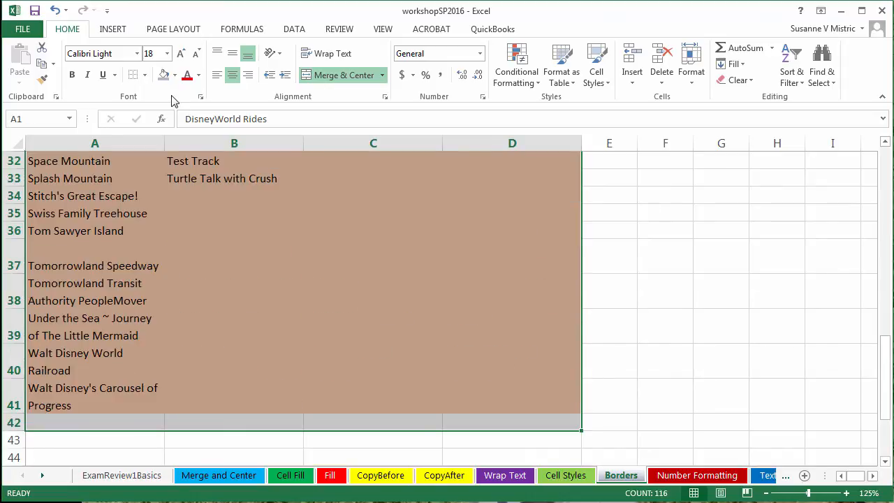
click(145, 75)
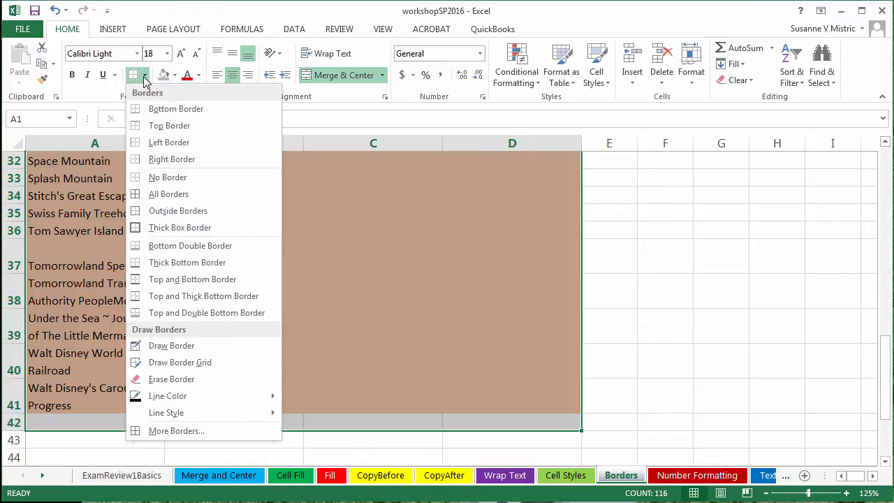
click(144, 193)
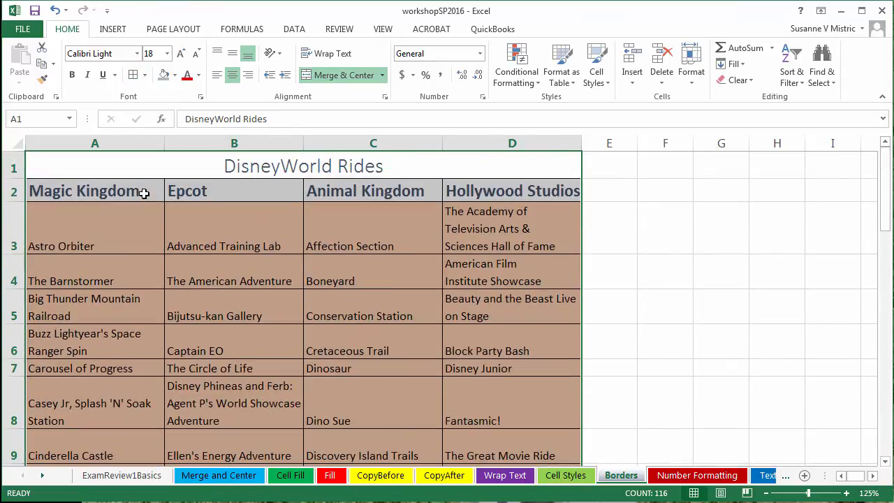
- Examine the detailed border styles, colors and presets available for the selected rides table
click(145, 75)
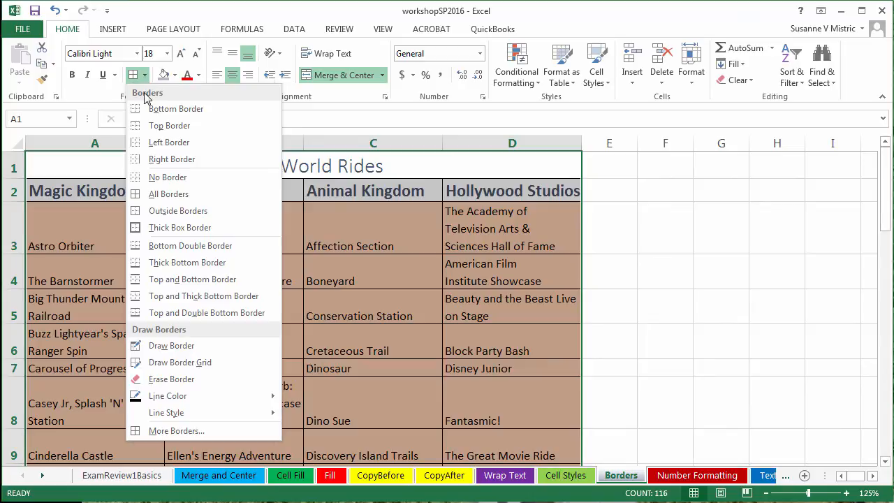
click(167, 431)
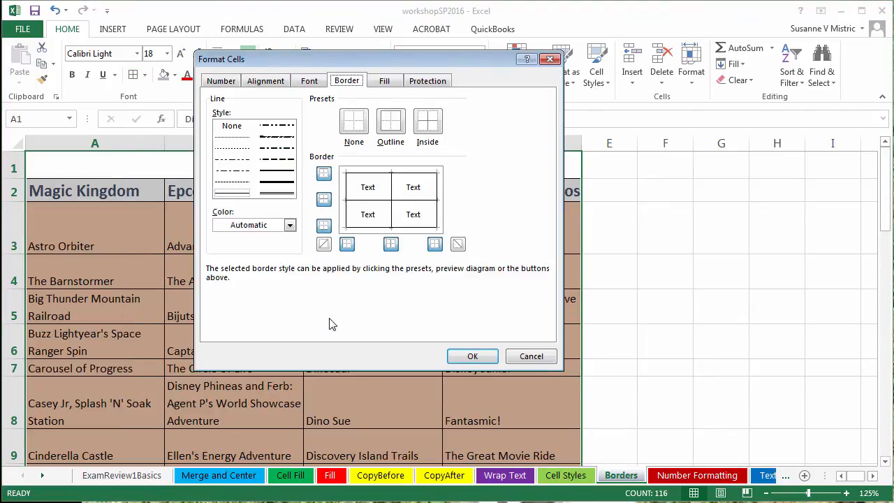
click(473, 356)
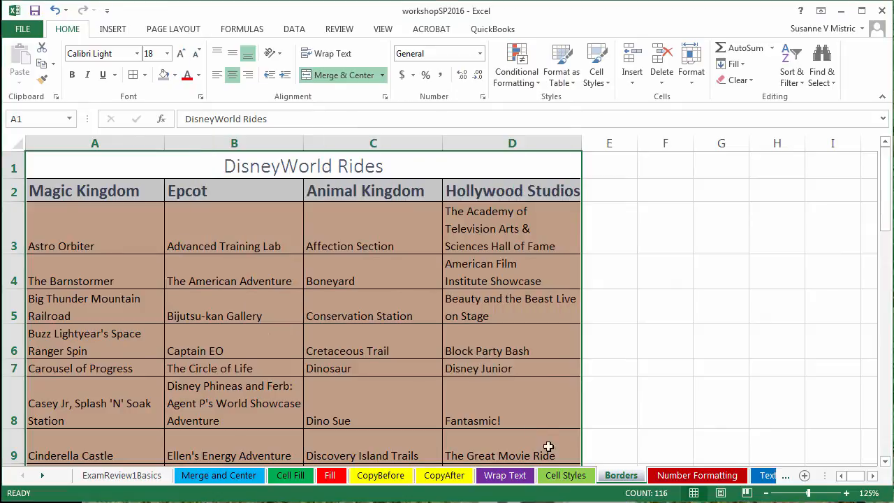
- Format the trip expenses in B3:F7 on the Number Formatting sheet as Currency with 2 decimal places and the $ symbol
click(670, 476)
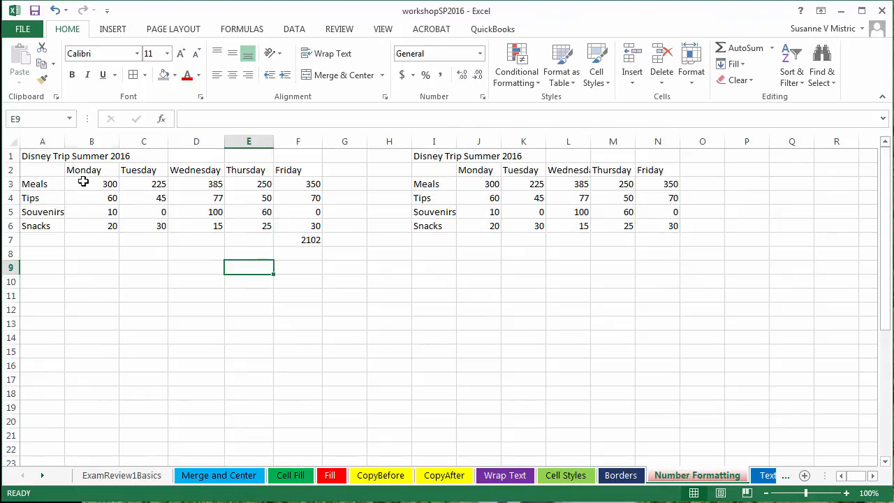
drag(83, 182, 284, 236)
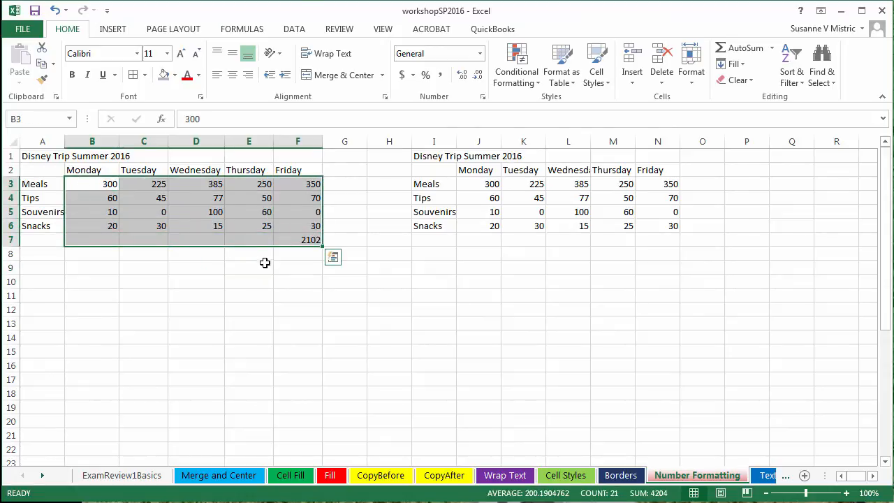
right_click(224, 198)
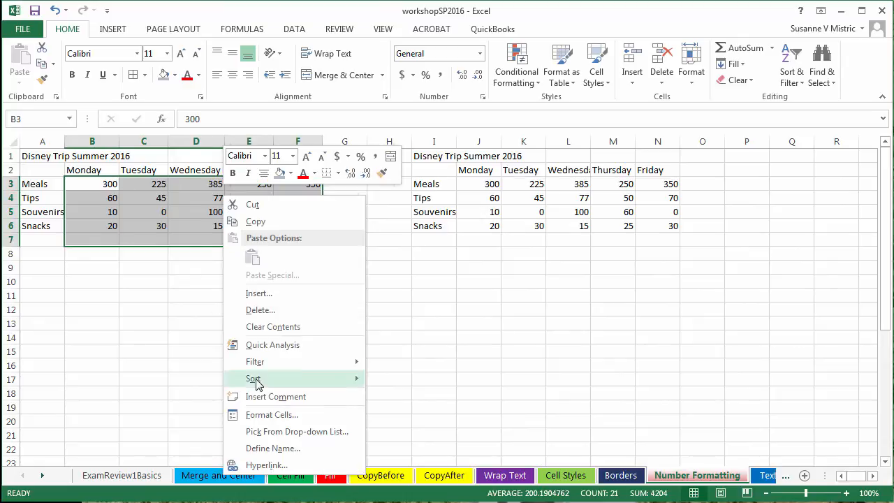
click(272, 415)
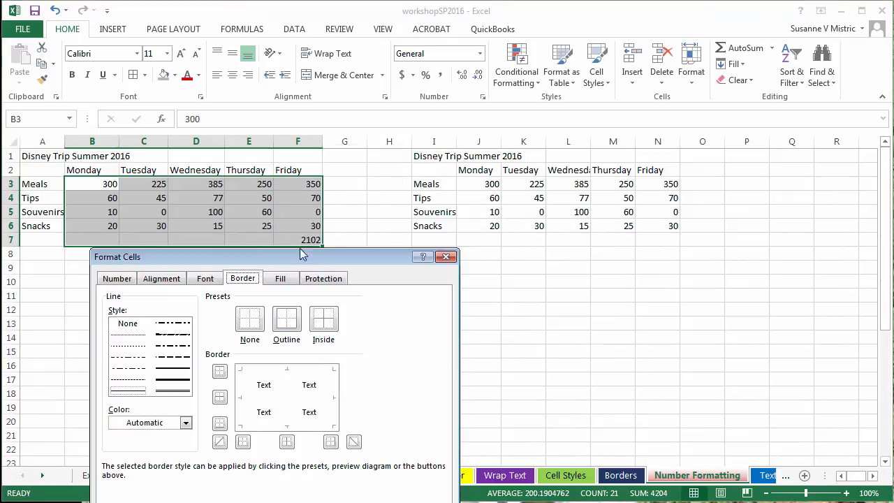
drag(307, 257, 587, 122)
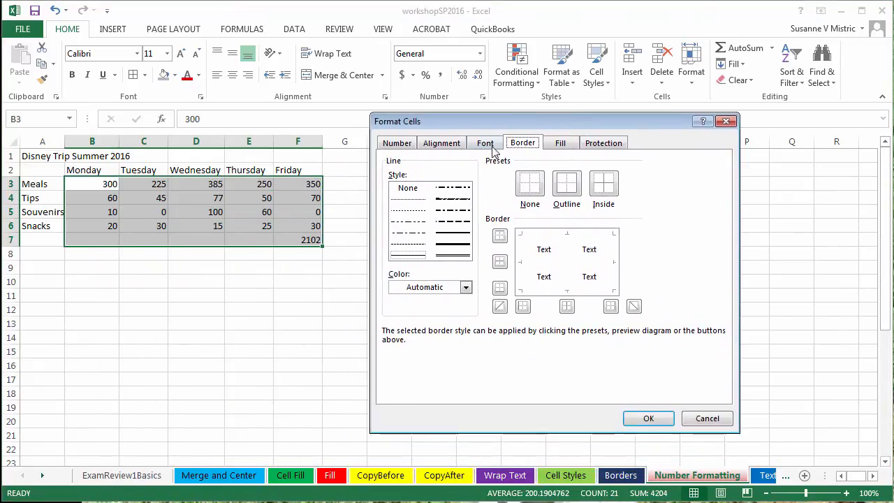
click(404, 143)
click(404, 193)
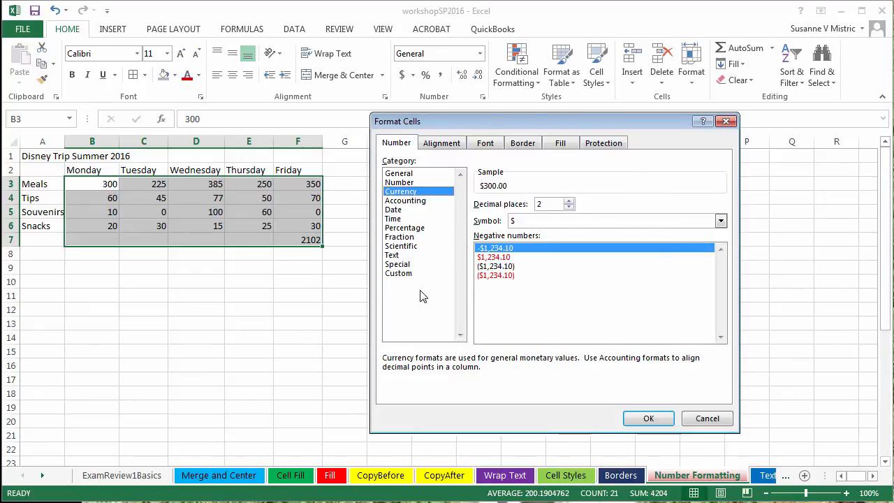
click(569, 201)
click(569, 207)
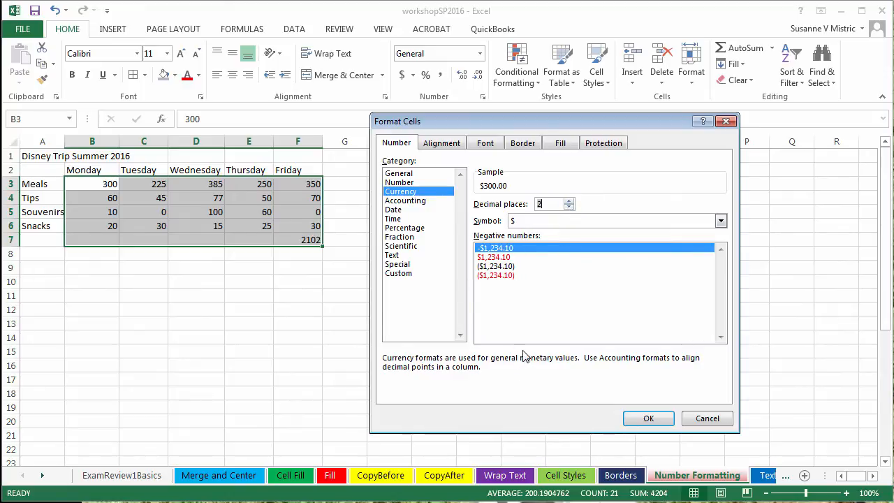
click(648, 419)
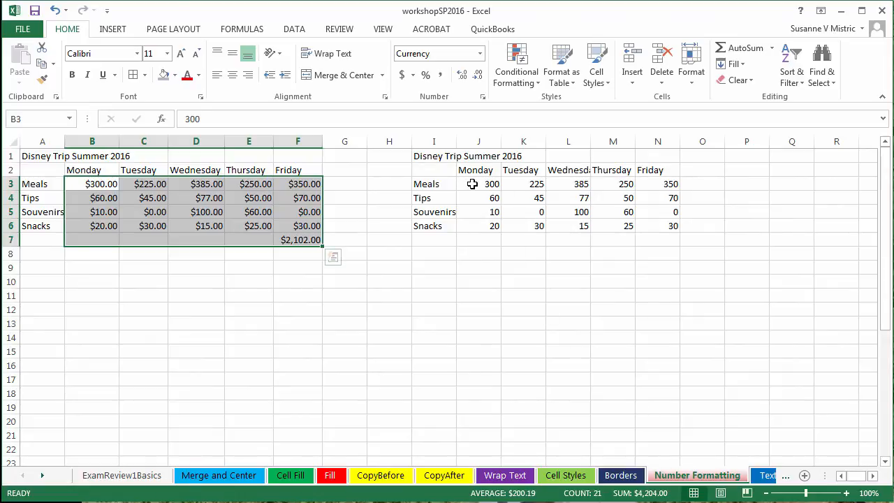
- Apply the Currency number format to the second table's expenses in J3:N6
drag(471, 184, 649, 224)
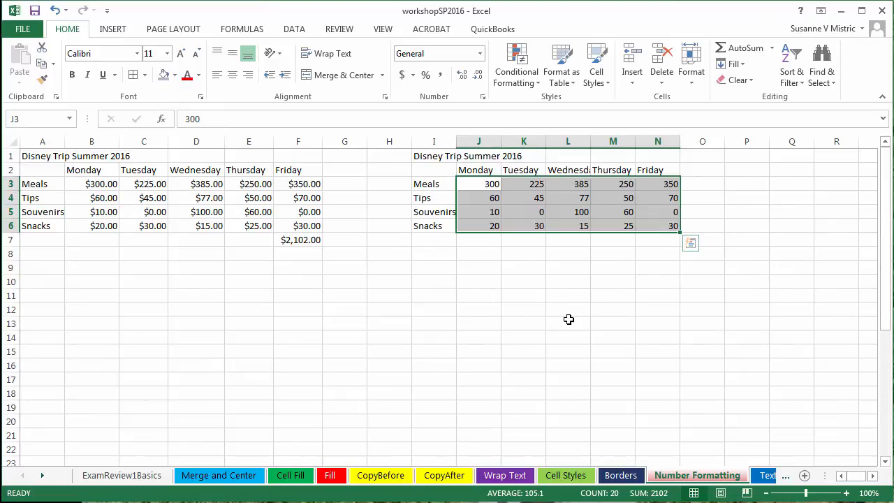
click(480, 54)
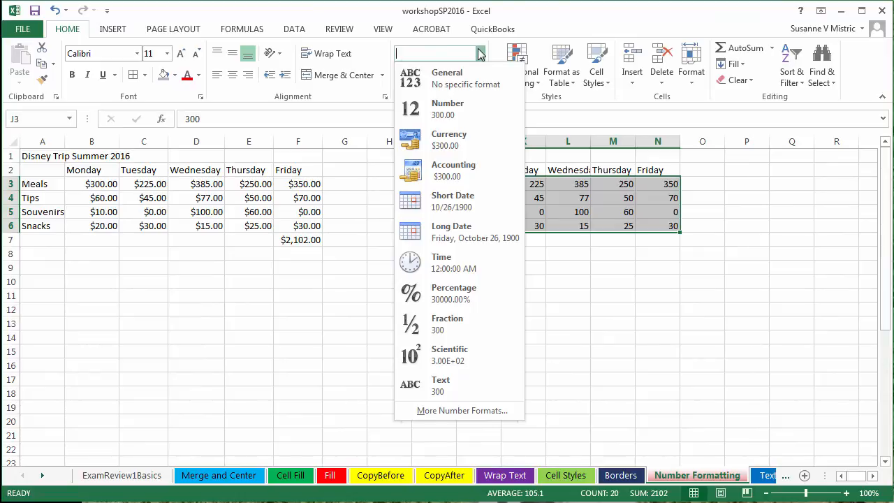
click(476, 149)
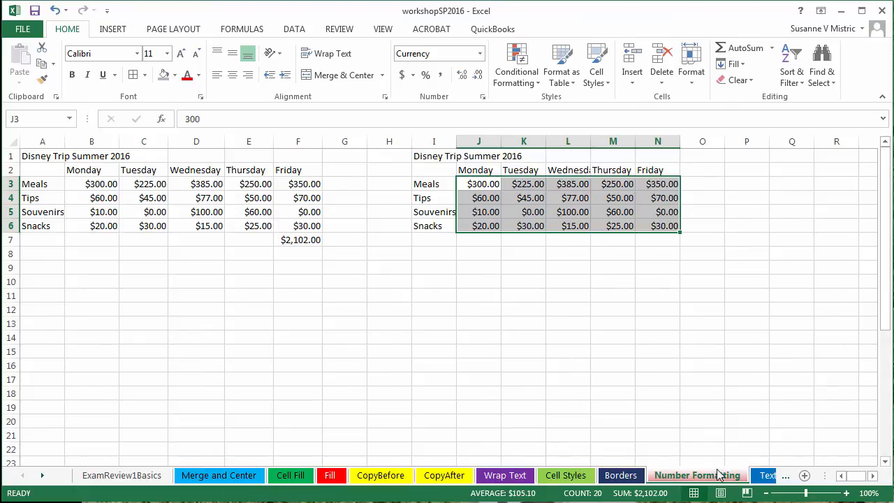
- Merge and center B2:B17 on the Text Orientation sheet and rotate the Hollywood Studios text up
click(767, 476)
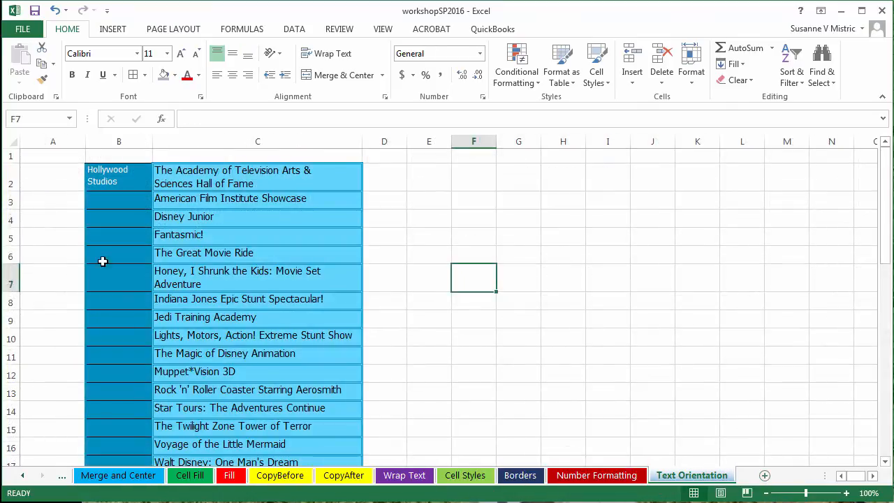
drag(103, 175, 122, 414)
click(359, 75)
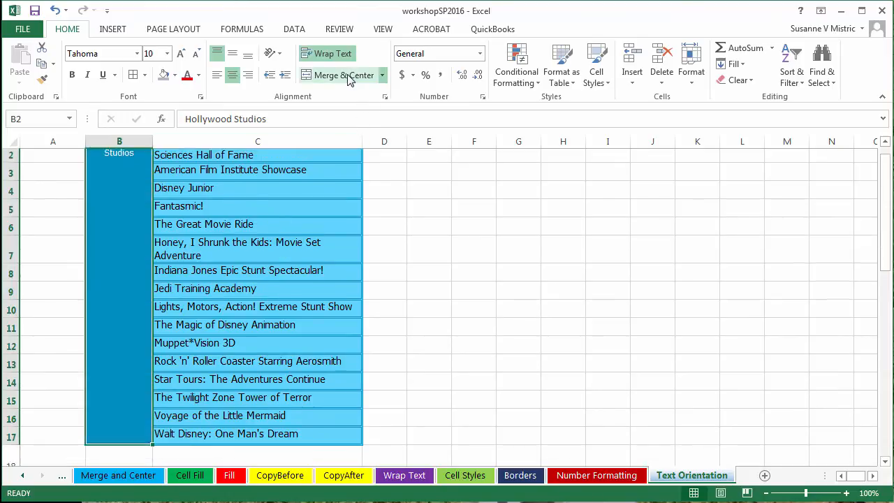
click(278, 54)
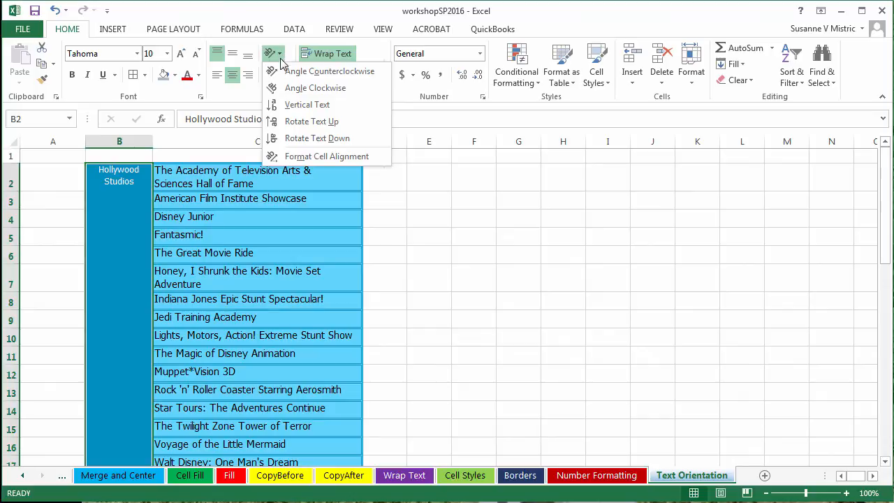
click(296, 121)
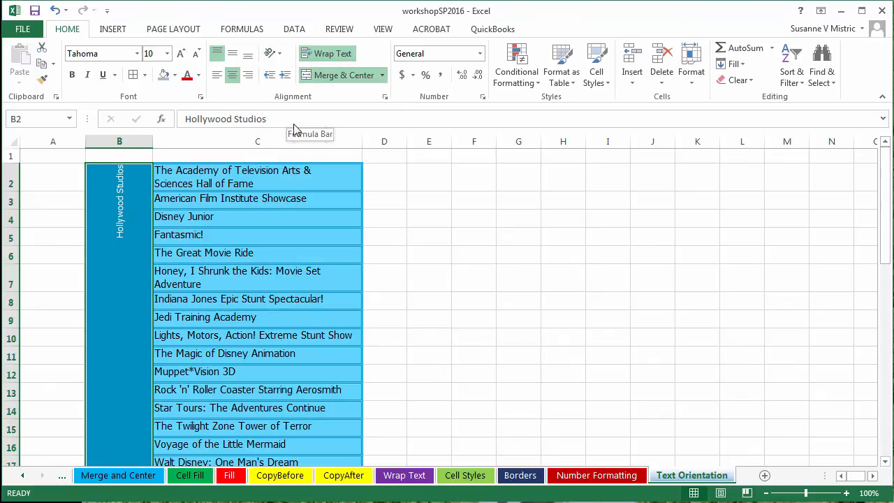
- Set the Hollywood Studios label's font to Source Sans Pro Black at size 36
click(137, 54)
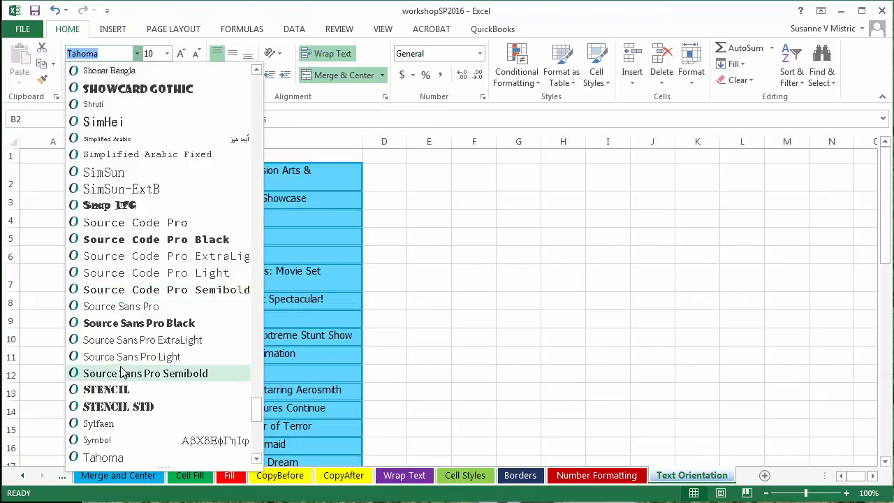
click(126, 325)
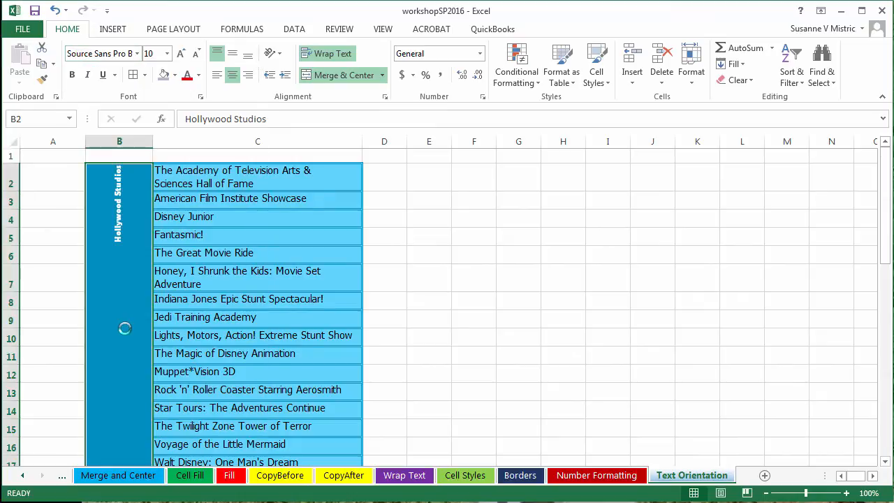
click(167, 54)
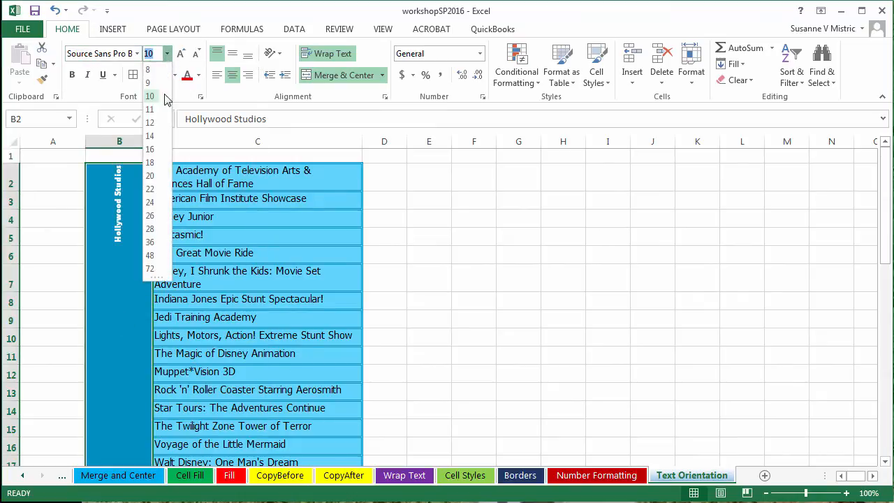
click(151, 241)
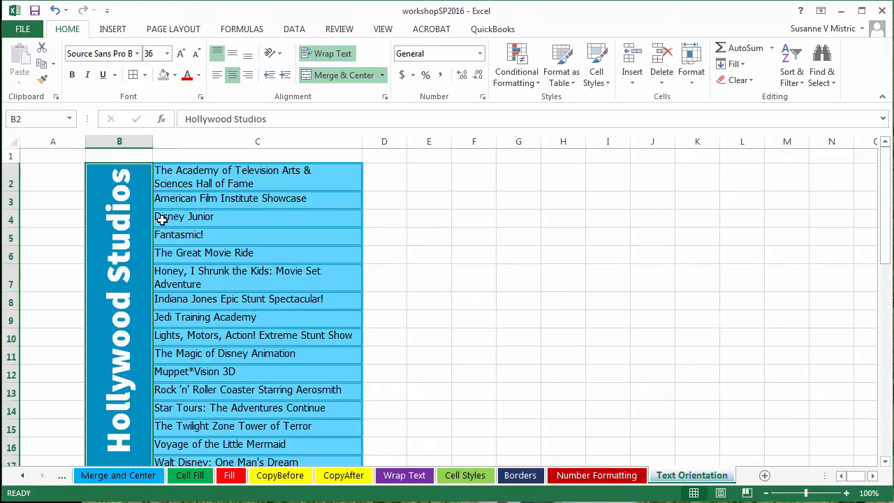
- Turn off horizontal centering for the Hollywood Studios label and middle-align it vertically
click(233, 75)
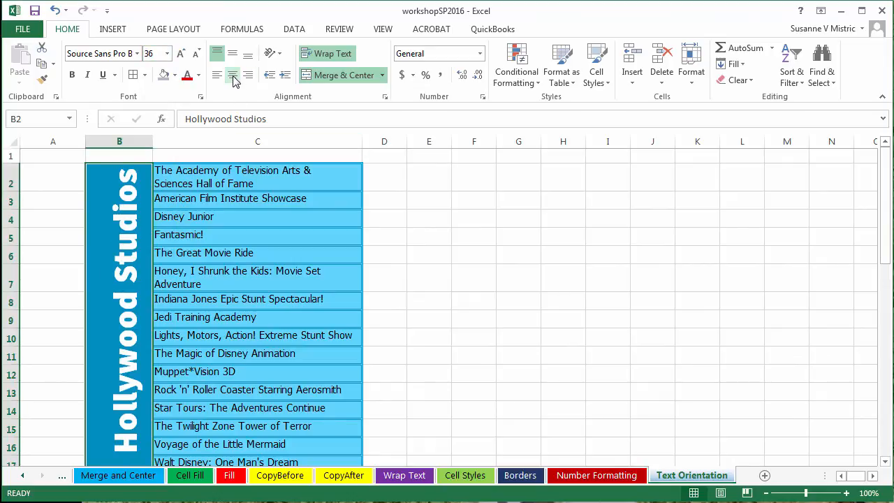
click(233, 57)
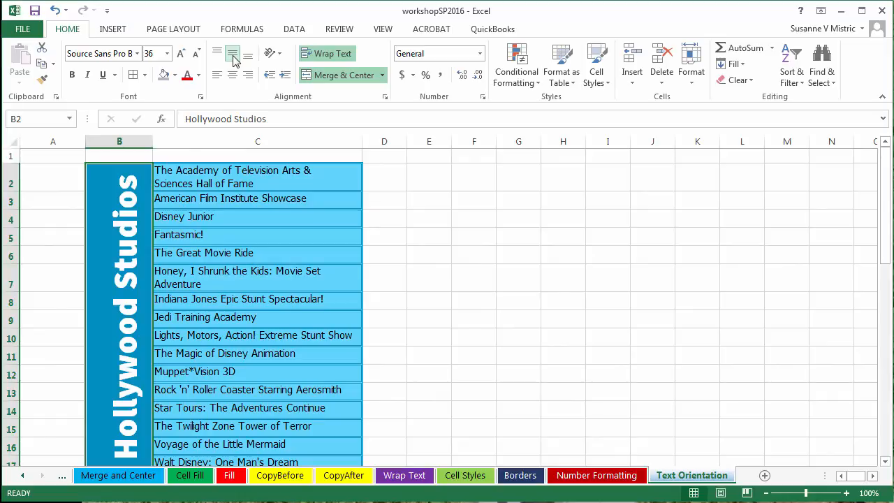
scroll(233, 57, down, 1)
scroll(233, 57, up, 1)
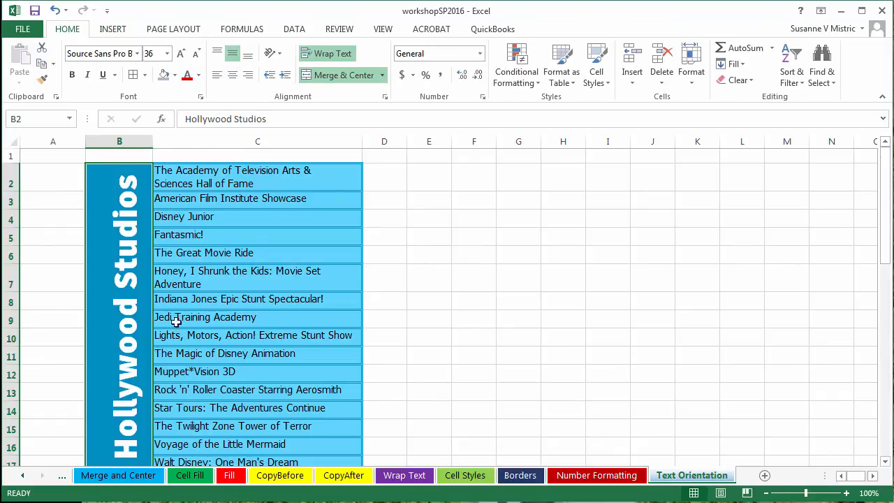